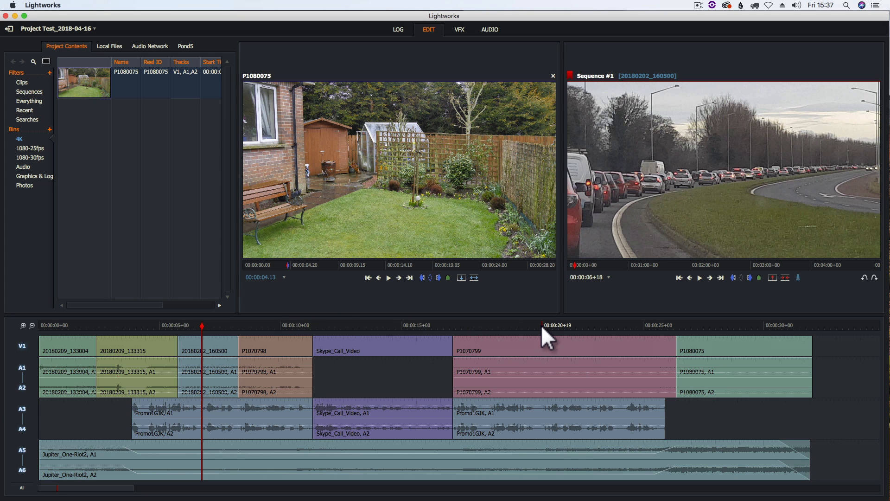
Step: Mark an in point at 00:00:24+17 in the sequence, inside the P1070799 clip
{"action": "key", "text": "equal"}
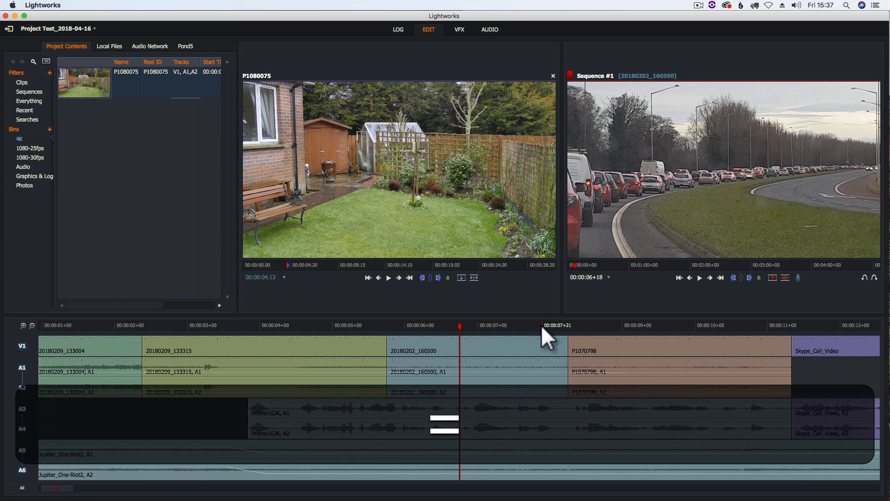
{"action": "key", "text": "minus"}
{"action": "key", "text": "minus"}
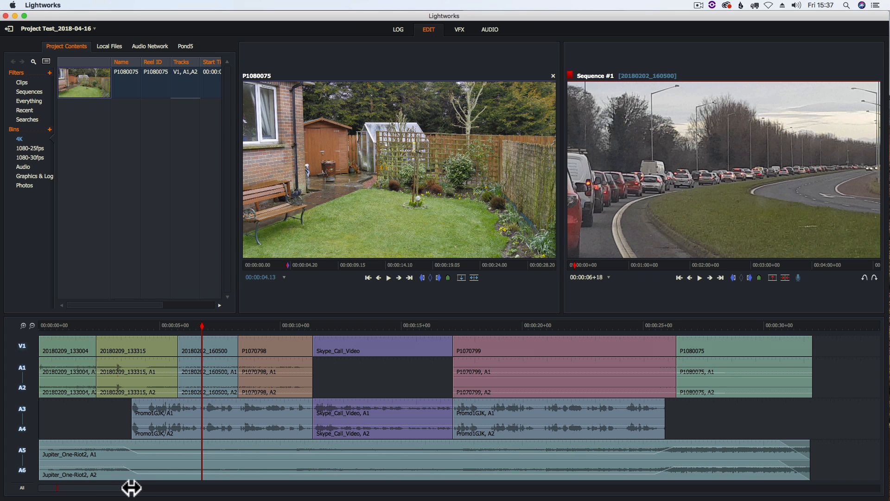
{"action": "left_click_drag", "start_coordinate": [133, 490], "coordinate": [182, 496]}
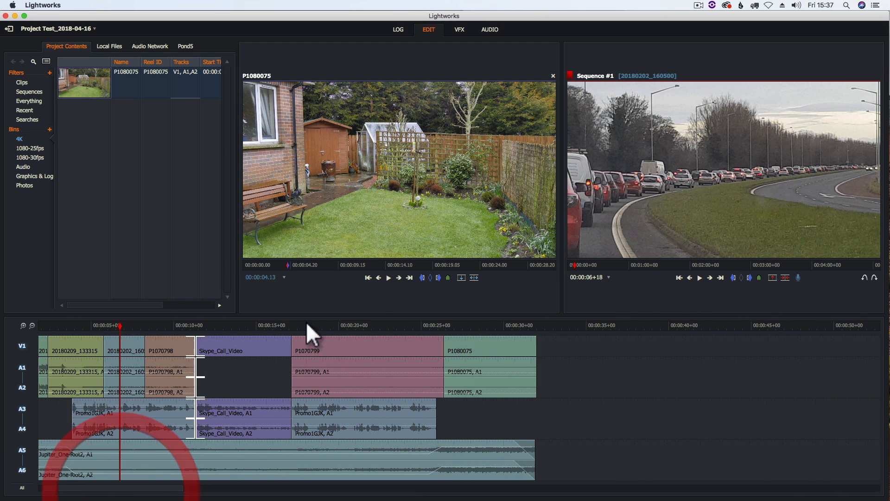
{"action": "left_click_drag", "start_coordinate": [347, 324], "coordinate": [413, 327]}
{"action": "left_click", "coordinate": [416, 327]}
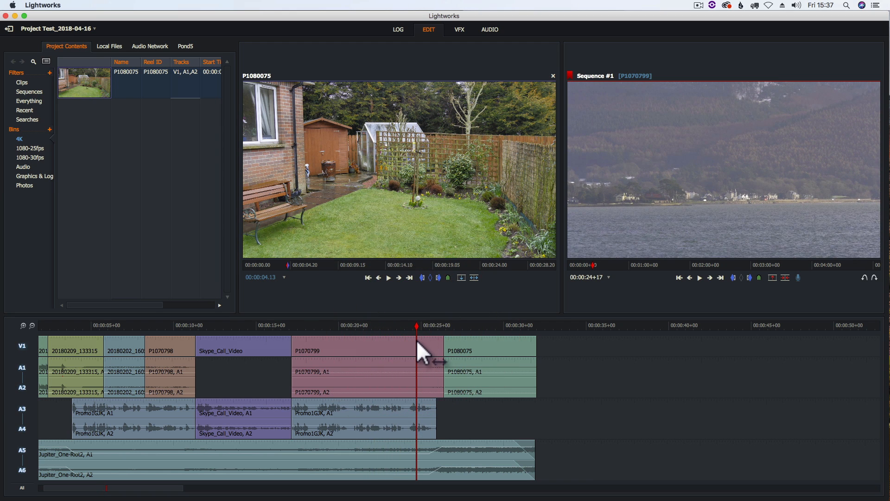
{"action": "left_click", "coordinate": [733, 278]}
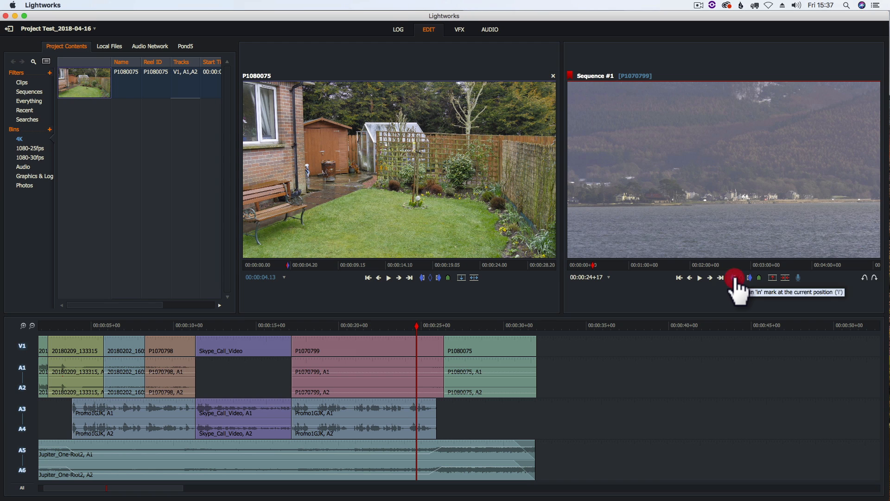
Step: Play the sequence past the in point and mark an out point at 00:00:31+22, at the end of the music
{"action": "mouse_move", "coordinate": [422, 324]}
{"action": "left_mouse_down"}
{"action": "mouse_move", "coordinate": [441, 323]}
{"action": "mouse_move", "coordinate": [429, 324]}
{"action": "left_mouse_up"}
{"action": "left_click", "coordinate": [700, 279]}
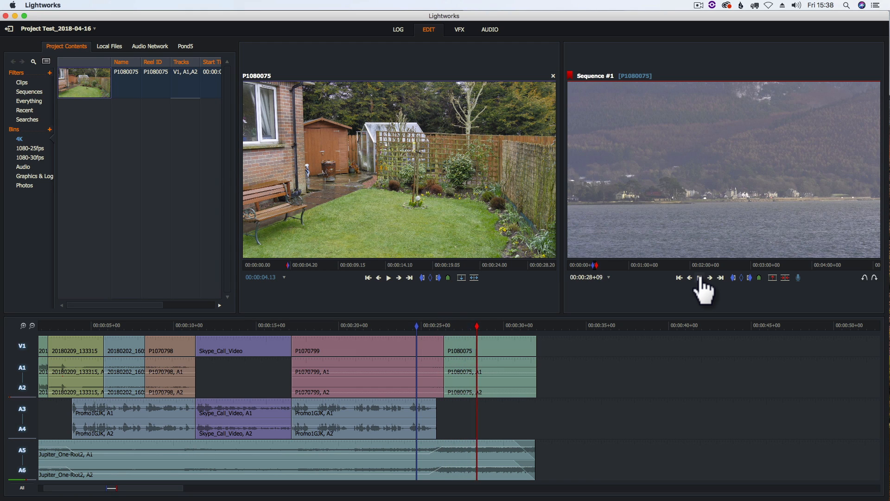
{"action": "left_click", "coordinate": [700, 278]}
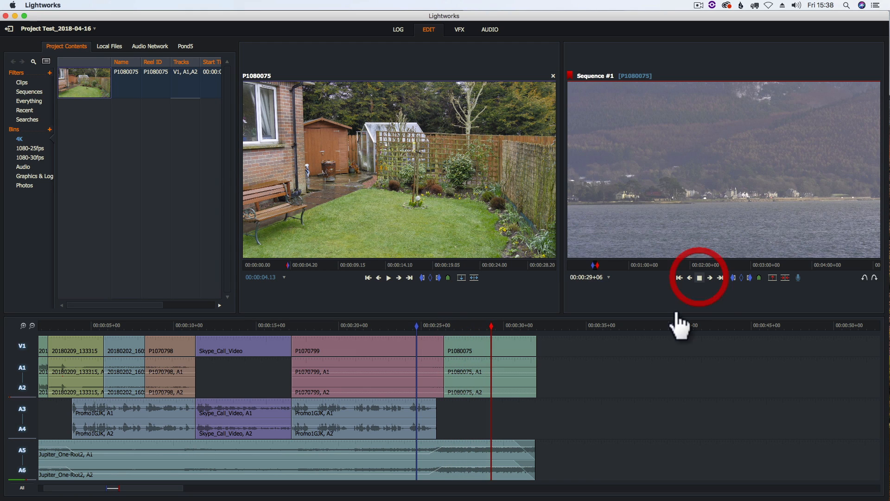
{"action": "left_click", "coordinate": [501, 325]}
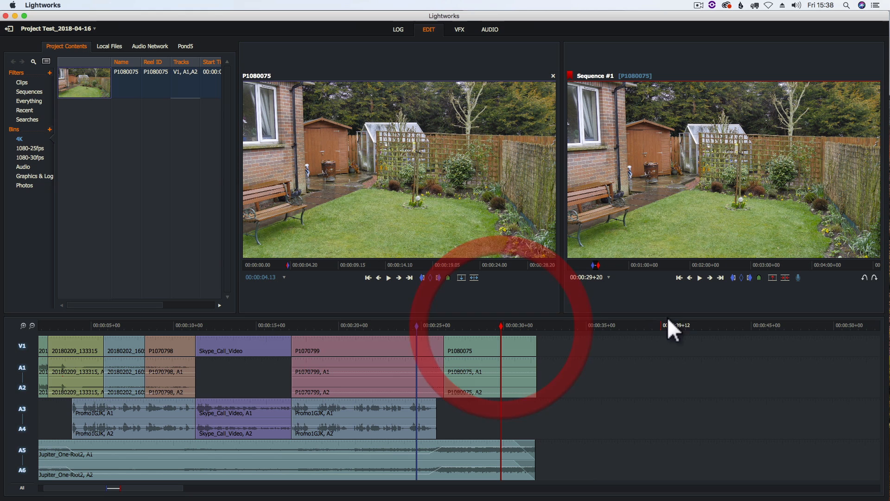
{"action": "left_click", "coordinate": [720, 278]}
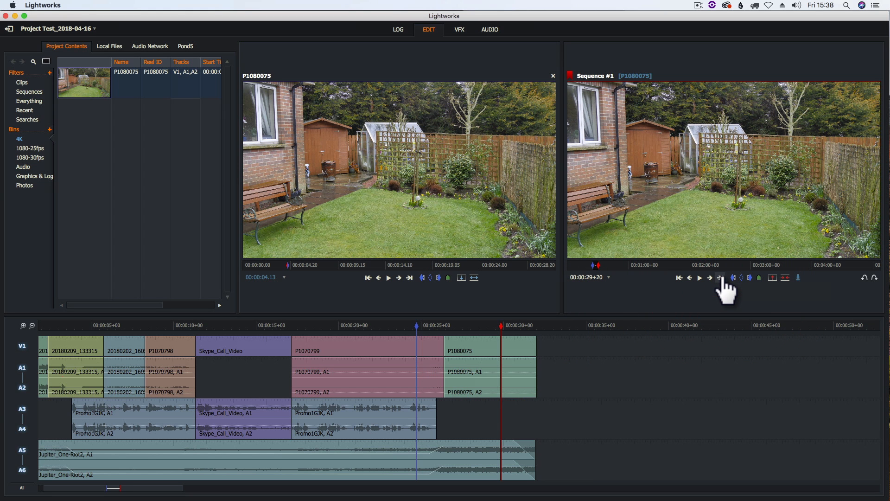
{"action": "left_click", "coordinate": [748, 278]}
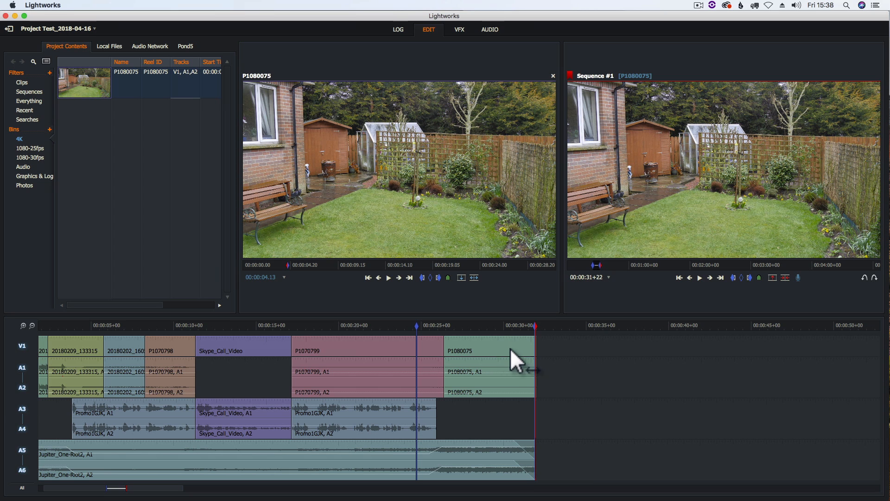
Step: Deselect audio tracks A1 to A6, leaving only V1 enabled for editing
{"action": "left_click", "coordinate": [23, 378]}
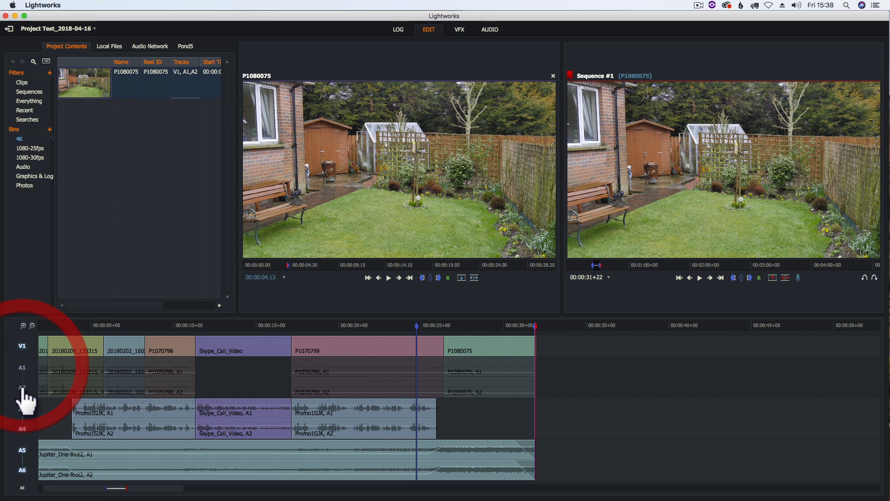
{"action": "left_click", "coordinate": [23, 417]}
{"action": "left_click", "coordinate": [24, 458]}
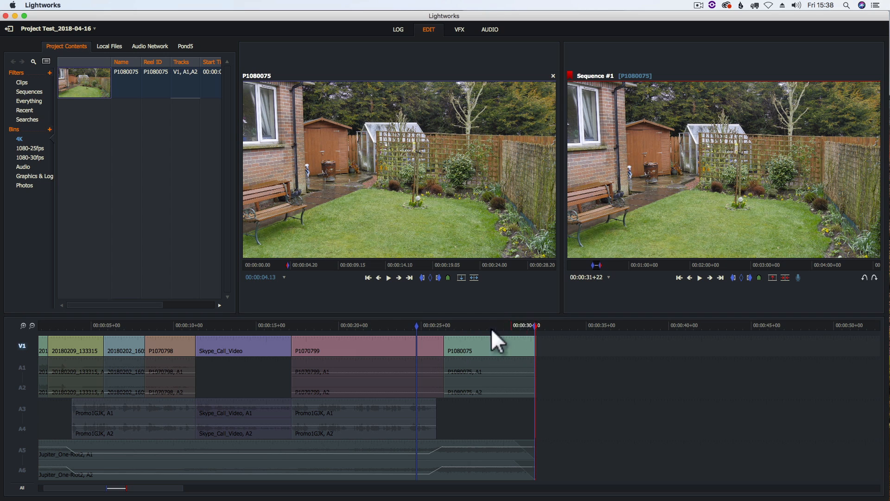
Step: Load the photo IMG_1923 from the Photos bin, mark its in point and overwrite the marked section of V1 with it
{"action": "left_click", "coordinate": [31, 186]}
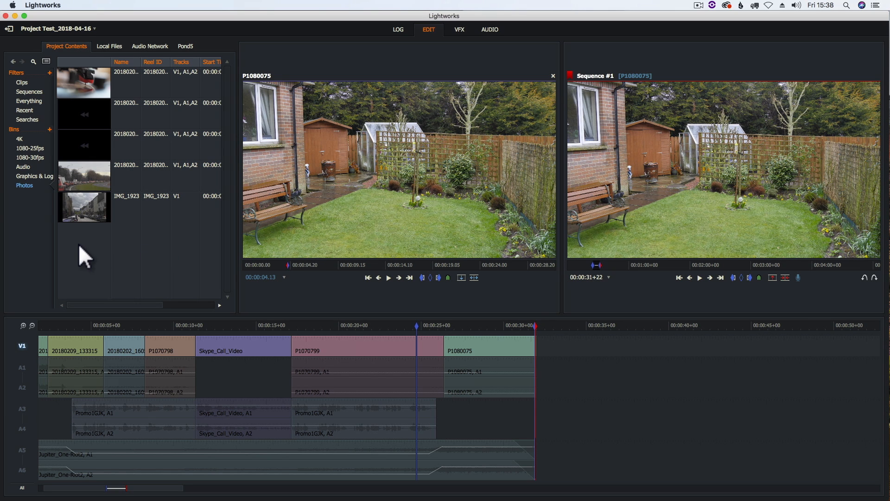
{"action": "left_click", "coordinate": [85, 206]}
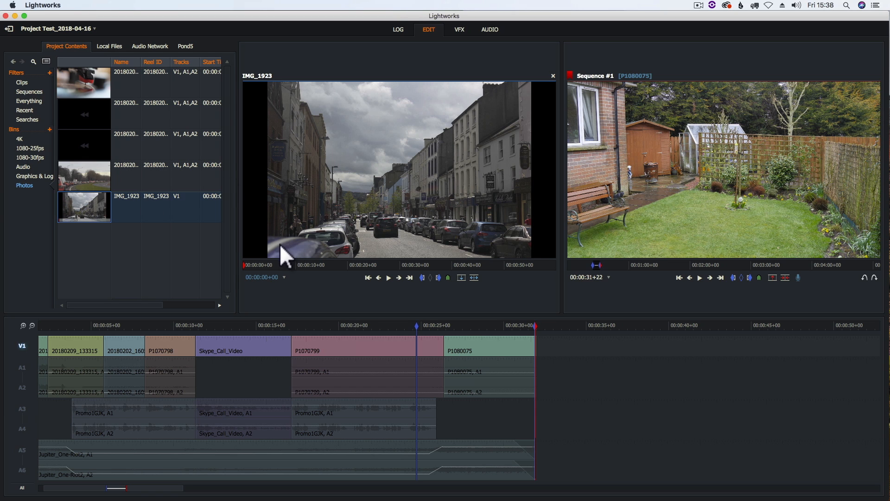
{"action": "mouse_move", "coordinate": [282, 262]}
{"action": "left_mouse_down"}
{"action": "mouse_move", "coordinate": [318, 266]}
{"action": "mouse_move", "coordinate": [283, 264]}
{"action": "left_mouse_up"}
{"action": "left_click", "coordinate": [422, 278]}
{"action": "left_click", "coordinate": [462, 278]}
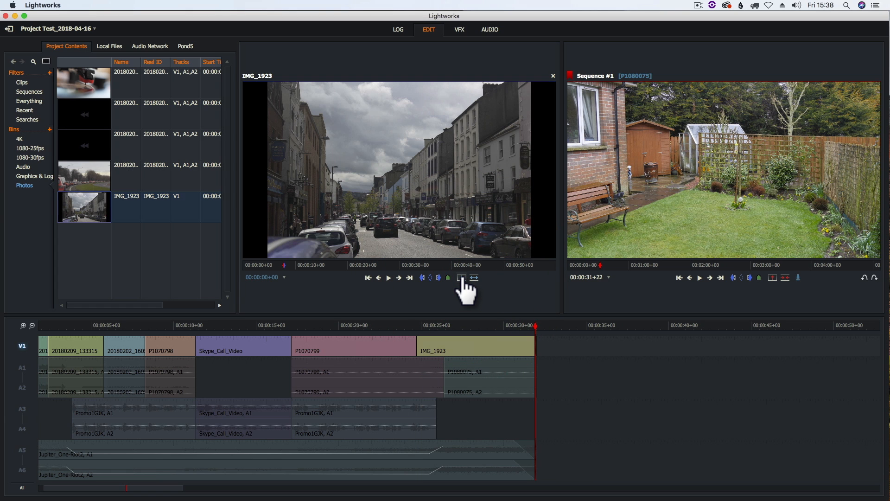
Step: Mark the leftover P1080075 fragment after IMG_1923 on V1, from 00:00:31+22 to 00:00:32+00, and delete it
{"action": "left_click", "coordinate": [530, 323]}
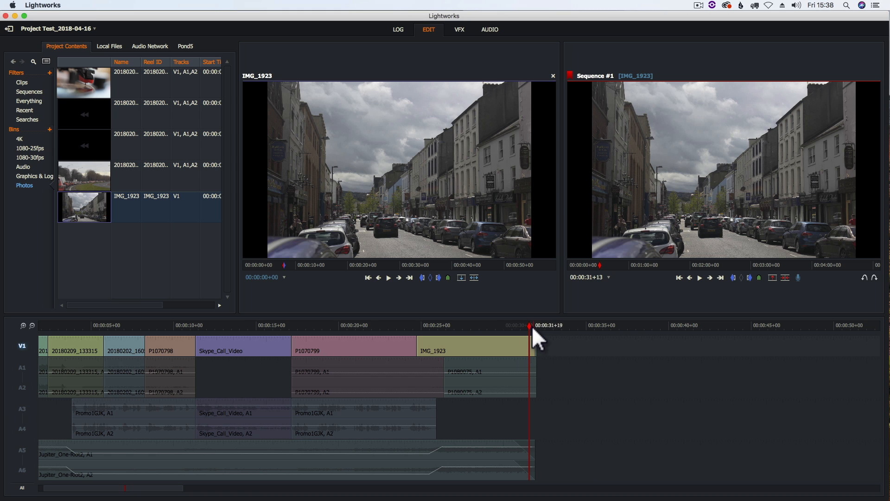
{"action": "left_click", "coordinate": [533, 325]}
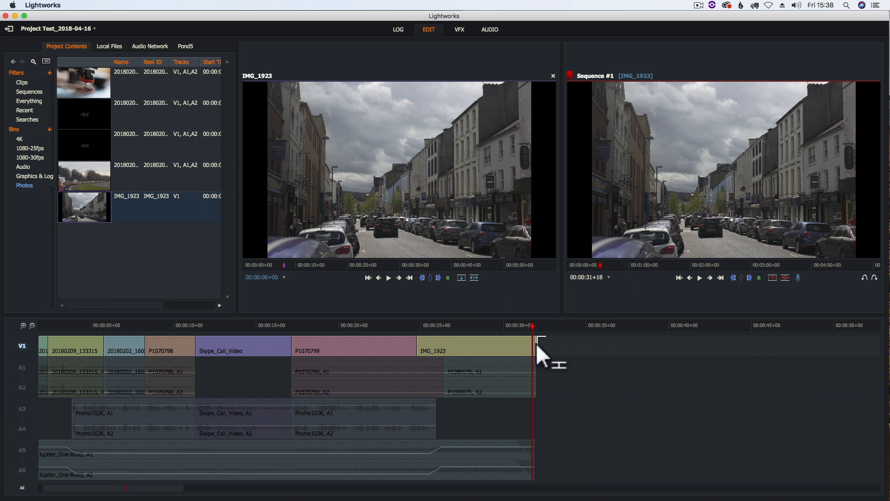
{"action": "left_click_drag", "start_coordinate": [182, 488], "coordinate": [136, 487]}
{"action": "left_click", "coordinate": [550, 346]}
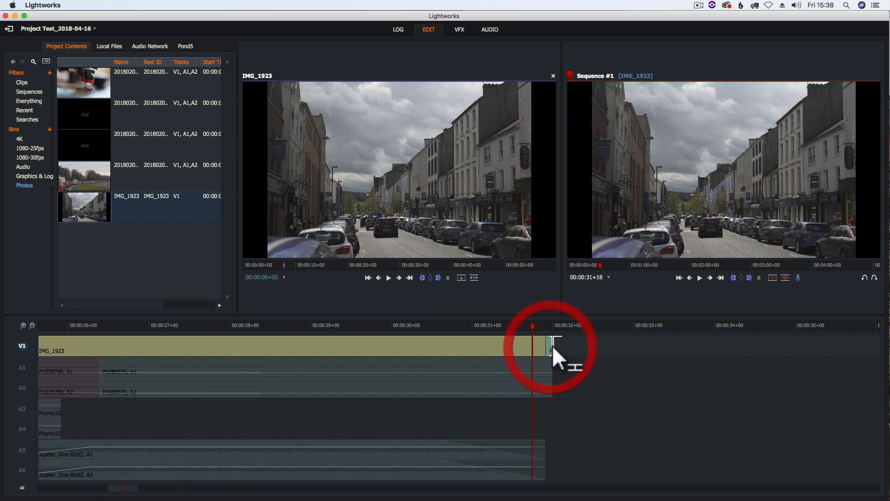
{"action": "left_click", "coordinate": [537, 326]}
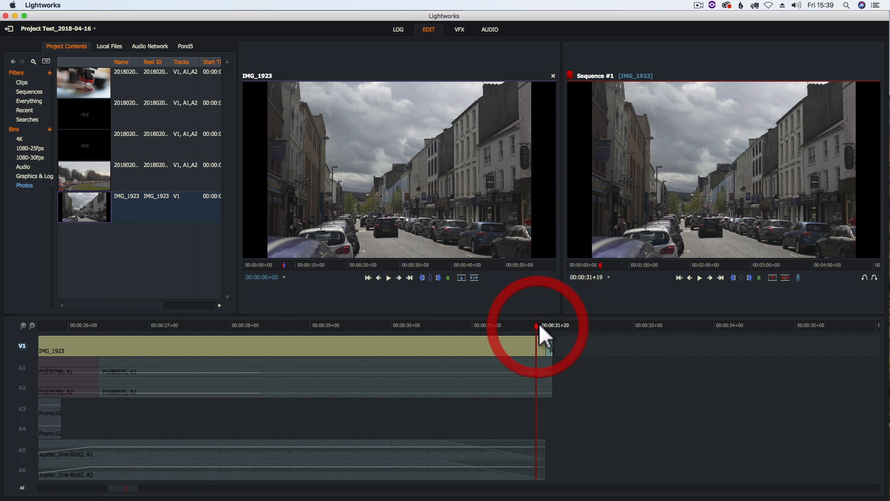
{"action": "left_click", "coordinate": [721, 278]}
{"action": "left_click", "coordinate": [735, 278]}
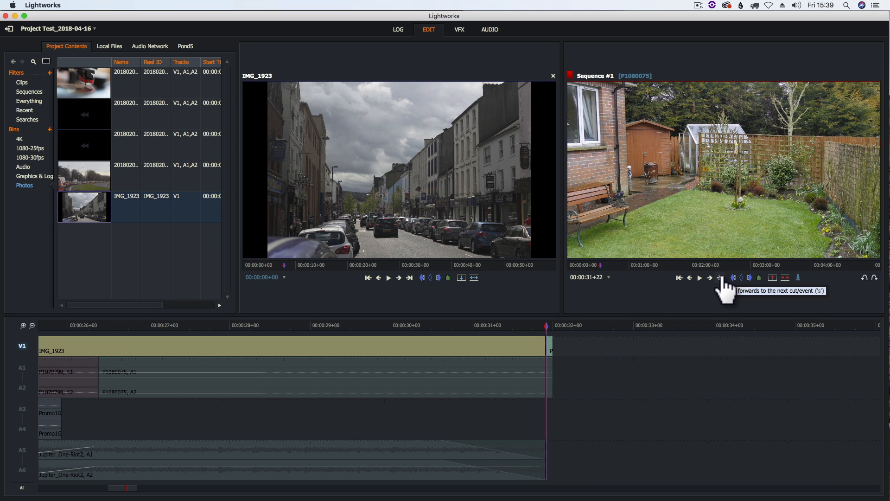
{"action": "left_click", "coordinate": [720, 278]}
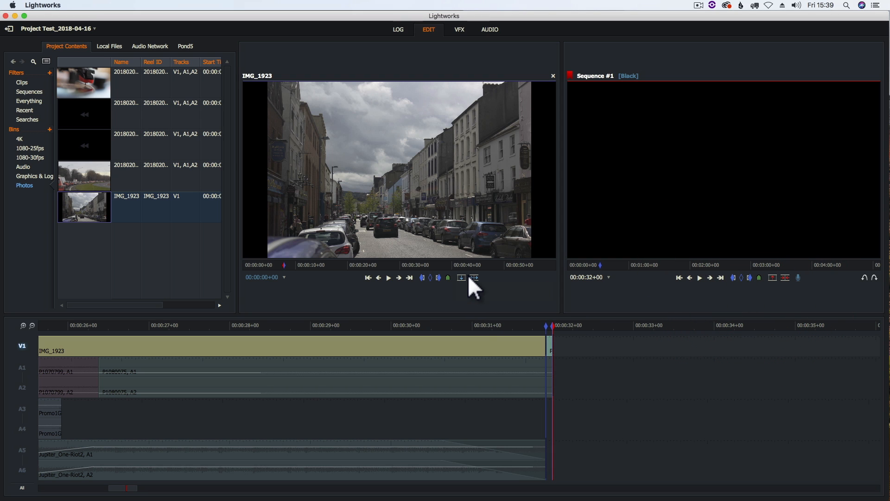
{"action": "left_click", "coordinate": [785, 278]}
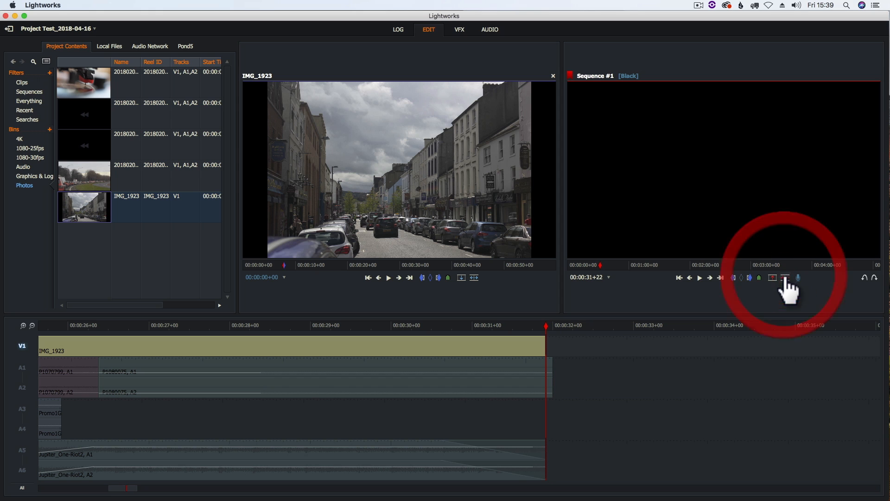
Step: Extend the end of IMG_1923 on V1 to line up with the end of the A1 and A2 clips, and leave trimming
{"action": "left_click", "coordinate": [542, 338]}
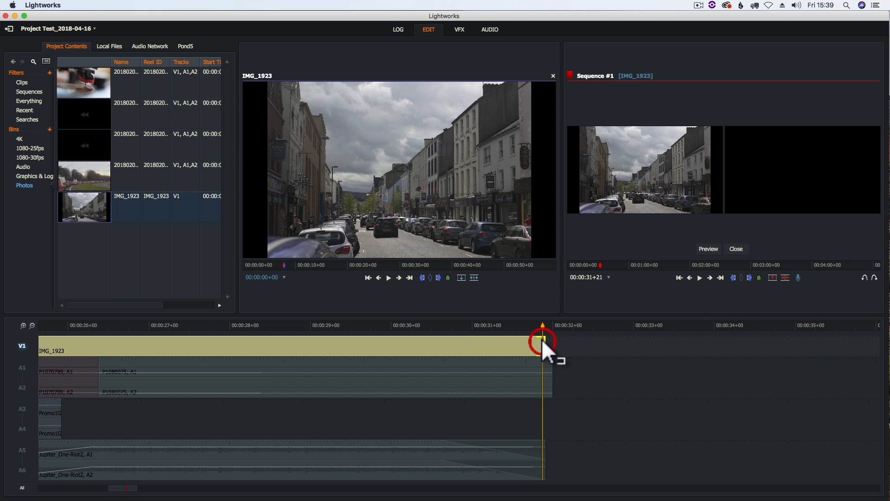
{"action": "left_click_drag", "start_coordinate": [544, 343], "coordinate": [523, 326]}
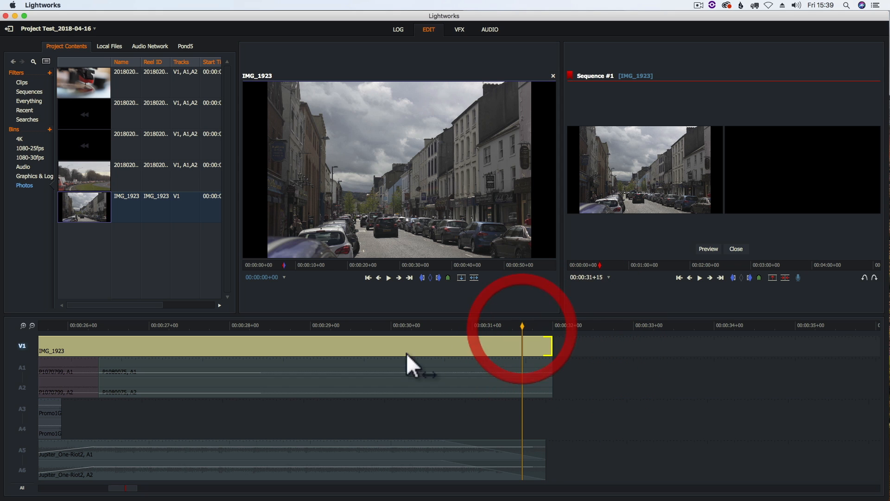
{"action": "left_click_drag", "start_coordinate": [110, 486], "coordinate": [75, 487]}
{"action": "left_click_drag", "start_coordinate": [521, 328], "coordinate": [378, 330]}
{"action": "left_click", "coordinate": [389, 343]}
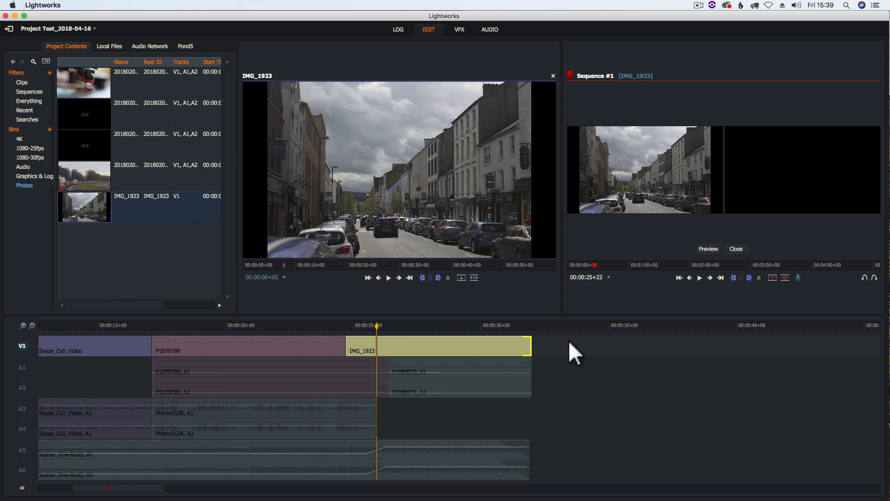
{"action": "left_click", "coordinate": [525, 346]}
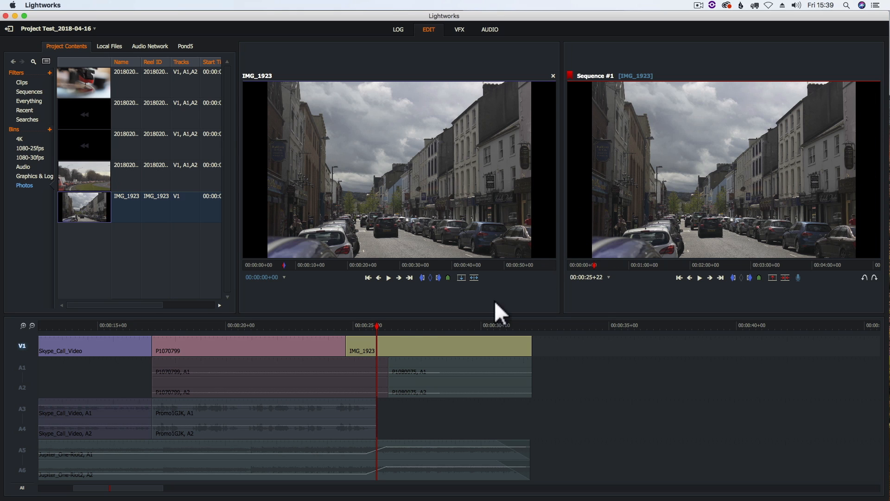
Step: Park the playhead over IMG_1923 at 00:00:25+07 and apply the 2D DVE effect from the DVE category to the clip
{"action": "left_click_drag", "start_coordinate": [375, 323], "coordinate": [361, 328]}
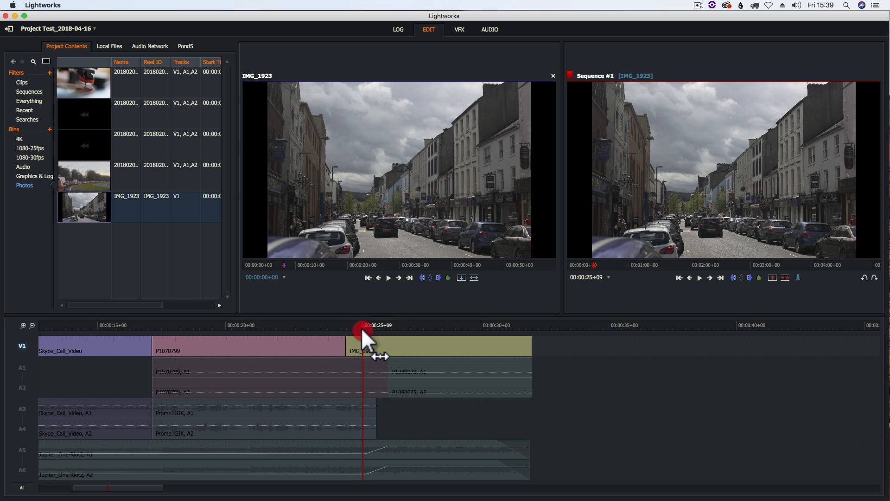
{"action": "left_click", "coordinate": [459, 29]}
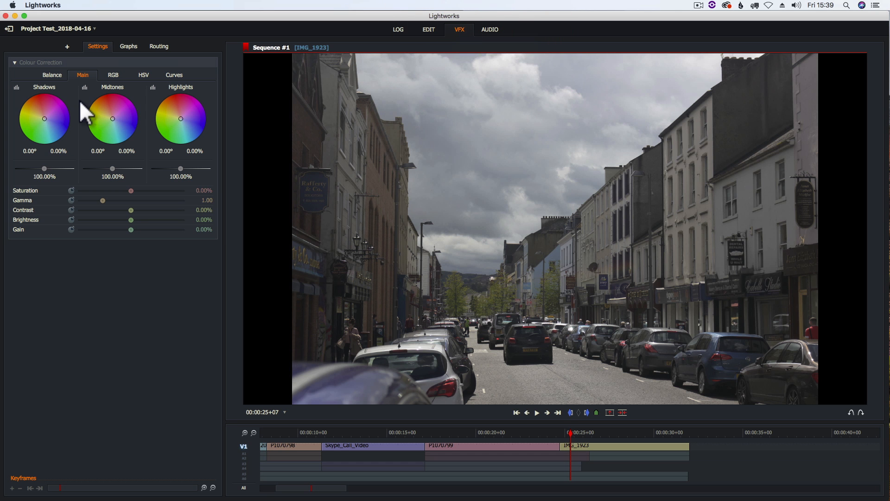
{"action": "left_click", "coordinate": [67, 46]}
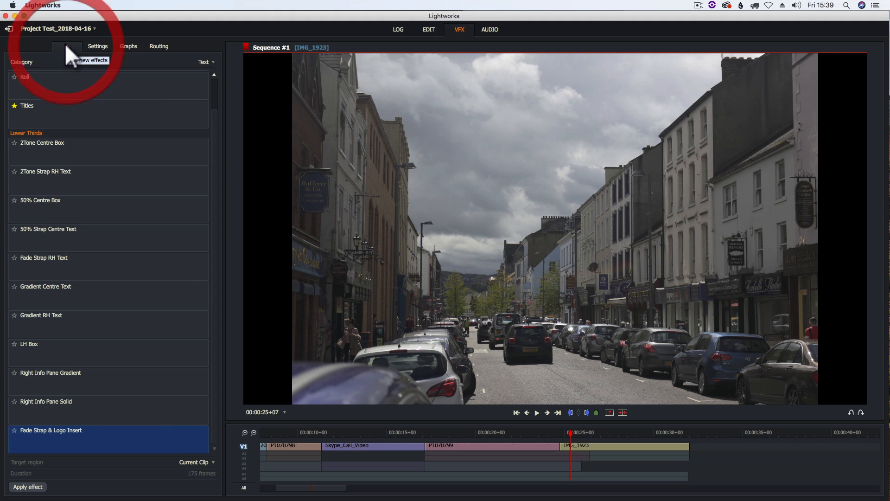
{"action": "left_click", "coordinate": [204, 62]}
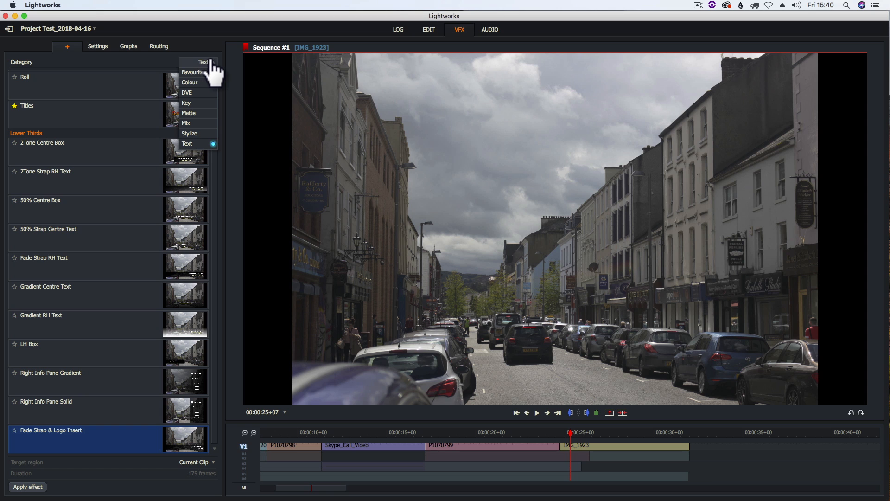
{"action": "left_click", "coordinate": [198, 93]}
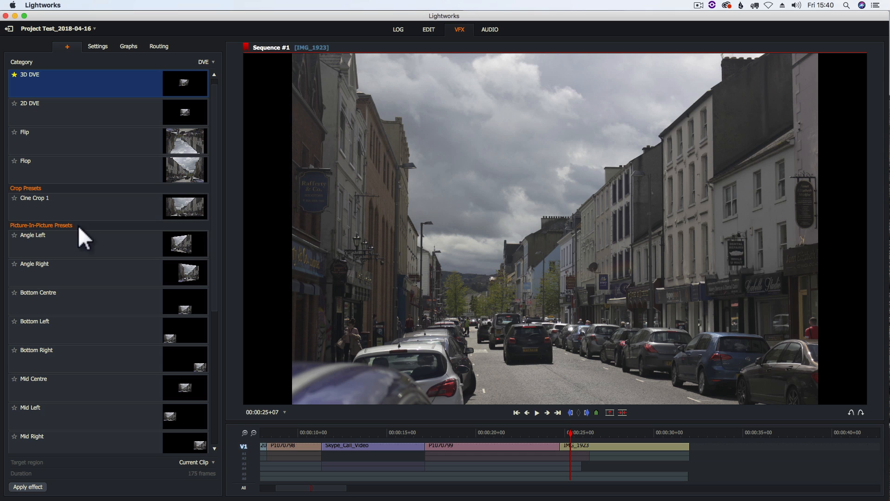
{"action": "scroll", "coordinate": [108, 292], "scroll_direction": "down", "scroll_amount": 5}
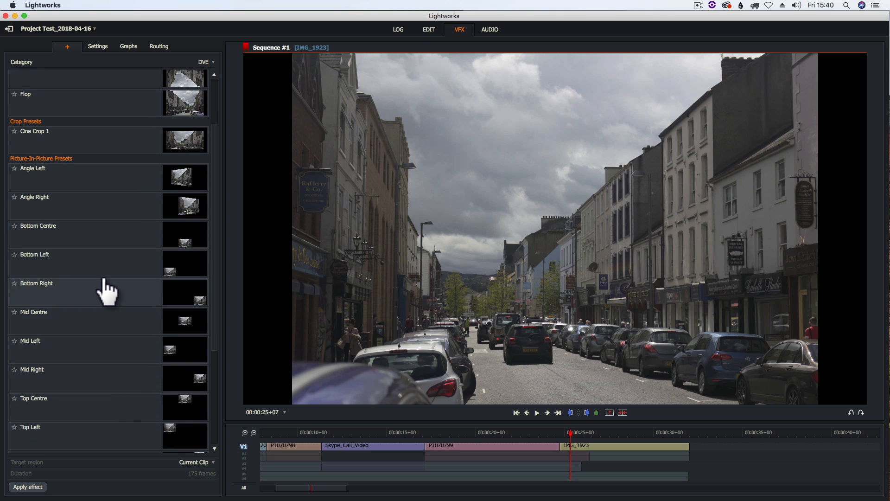
{"action": "scroll", "coordinate": [103, 282], "scroll_direction": "down", "scroll_amount": 5}
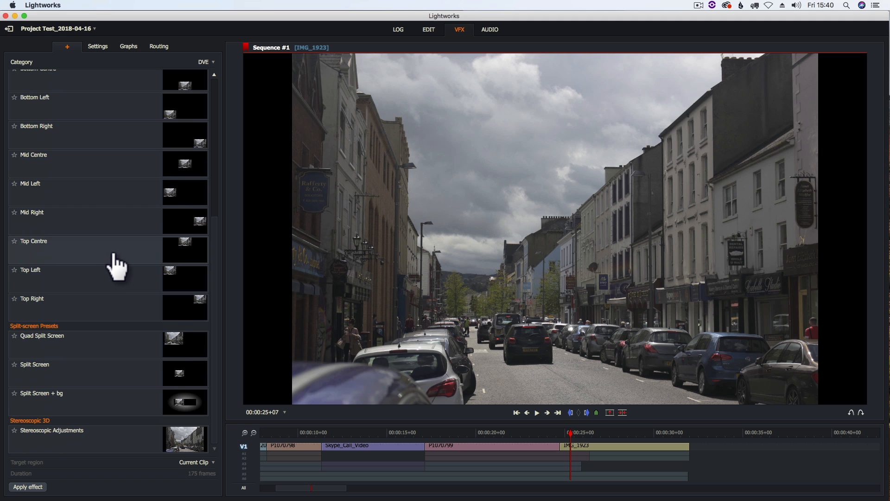
{"action": "scroll", "coordinate": [116, 267], "scroll_direction": "up", "scroll_amount": 1}
{"action": "scroll", "coordinate": [116, 267], "scroll_direction": "up", "scroll_amount": 10}
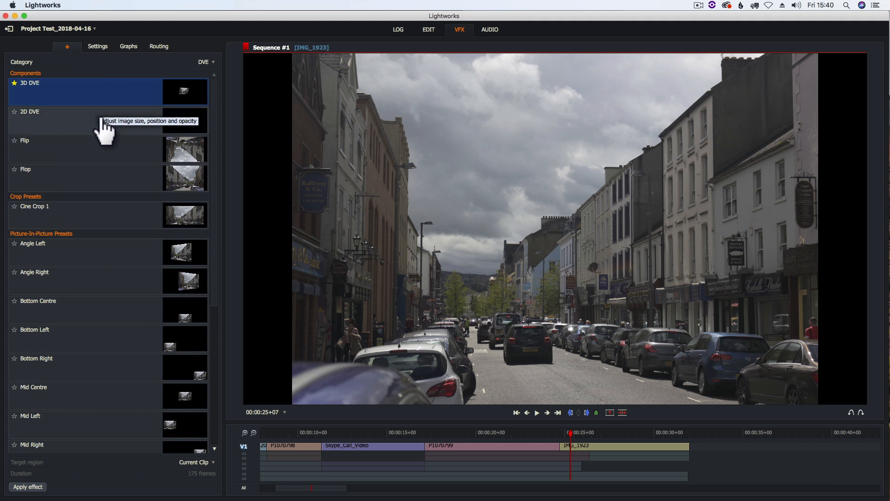
{"action": "left_click", "coordinate": [74, 121]}
{"action": "double_click", "coordinate": [76, 121]}
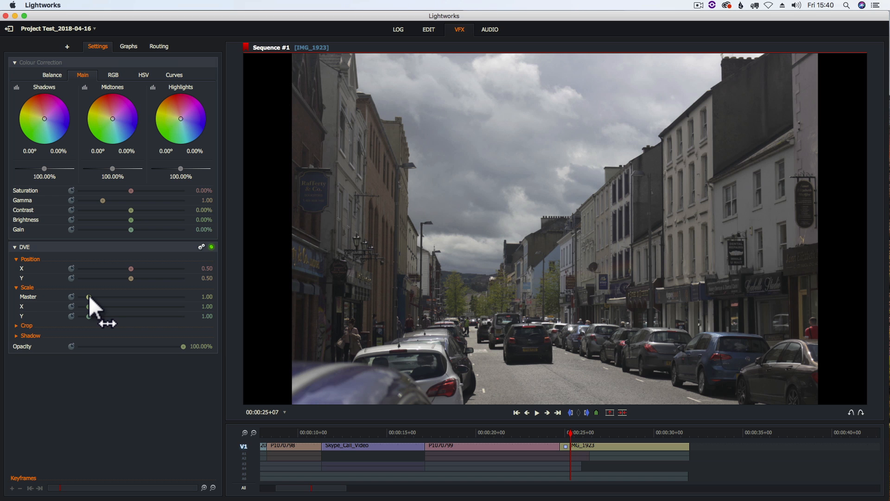
Step: Enlarge IMG_1923 by setting the DVE master scale to 2.83
{"action": "left_click_drag", "start_coordinate": [89, 297], "coordinate": [174, 307]}
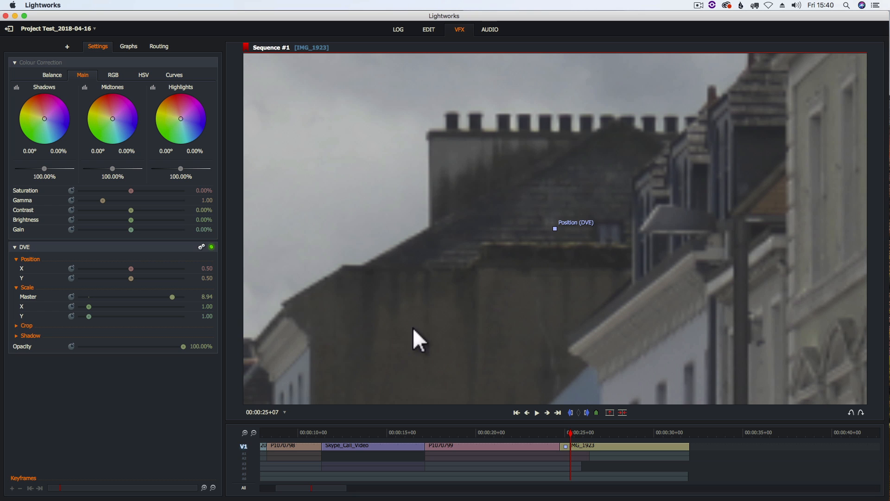
{"action": "left_click", "coordinate": [173, 296]}
{"action": "left_click_drag", "start_coordinate": [171, 296], "coordinate": [106, 296]}
{"action": "left_click", "coordinate": [98, 296]}
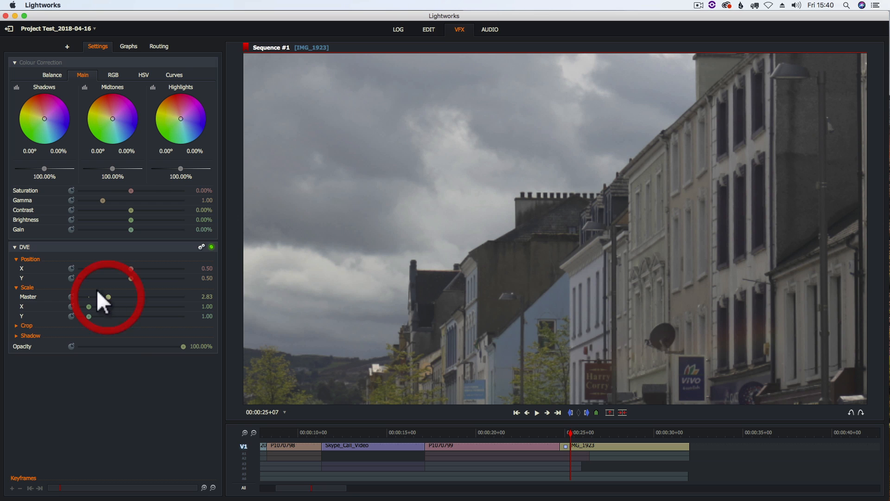
Step: Reposition the enlarged photo with the DVE position set to X 0.81 and Y 1.15
{"action": "left_click", "coordinate": [131, 269]}
{"action": "left_click_drag", "start_coordinate": [131, 268], "coordinate": [140, 268]}
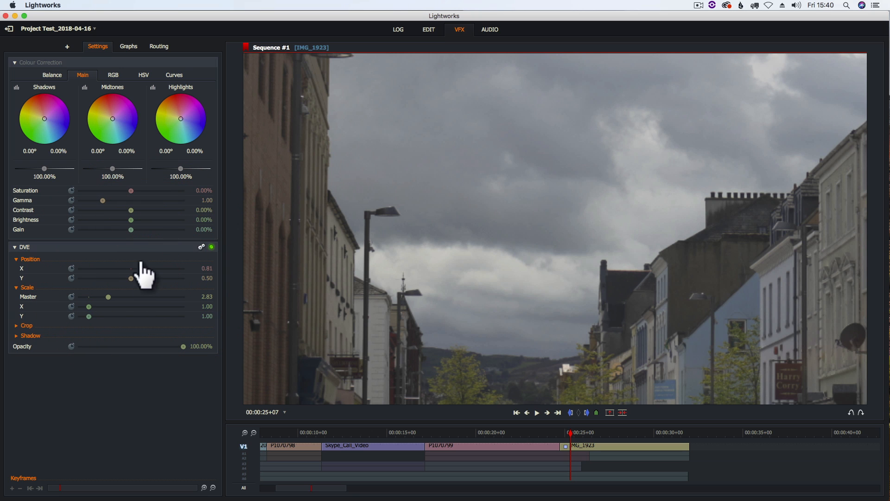
{"action": "left_click_drag", "start_coordinate": [131, 277], "coordinate": [152, 277]}
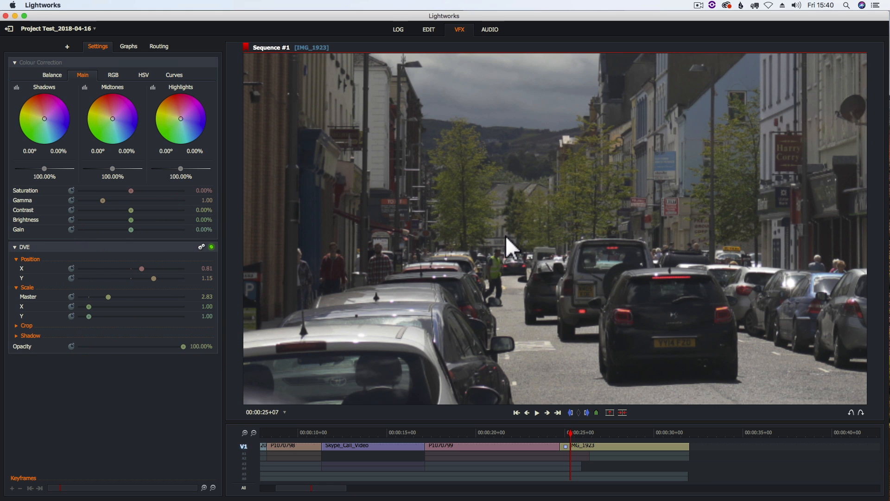
Step: Enable keyframing for the DVE's Position X, Position Y and Master scale at 00:00:25+07
{"action": "left_click", "coordinate": [71, 267]}
{"action": "left_click", "coordinate": [71, 278]}
{"action": "left_click", "coordinate": [71, 296]}
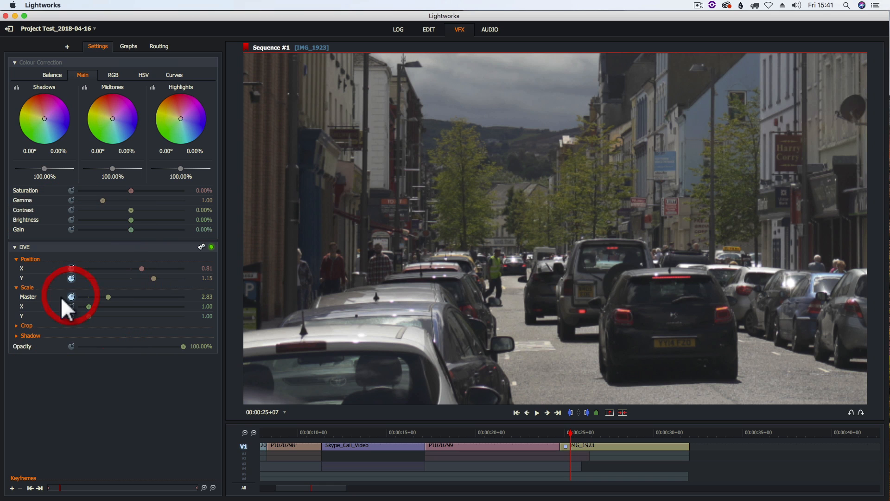
Step: Keyframe the DVE at 00:00:29+17 with Master scale 1.50, Position X 0.54 and Position Y 0.71
{"action": "left_click", "coordinate": [649, 432]}
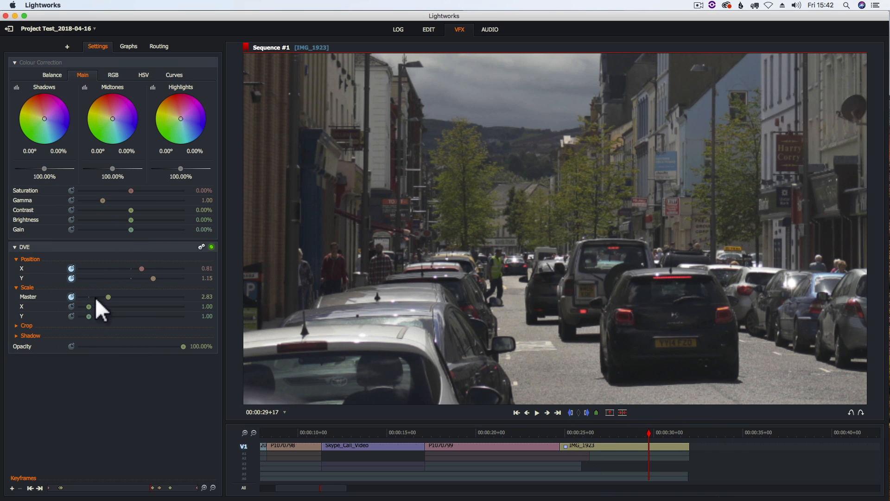
{"action": "left_click", "coordinate": [108, 297]}
{"action": "left_click_drag", "start_coordinate": [108, 296], "coordinate": [95, 297]}
{"action": "left_click_drag", "start_coordinate": [152, 277], "coordinate": [132, 269]}
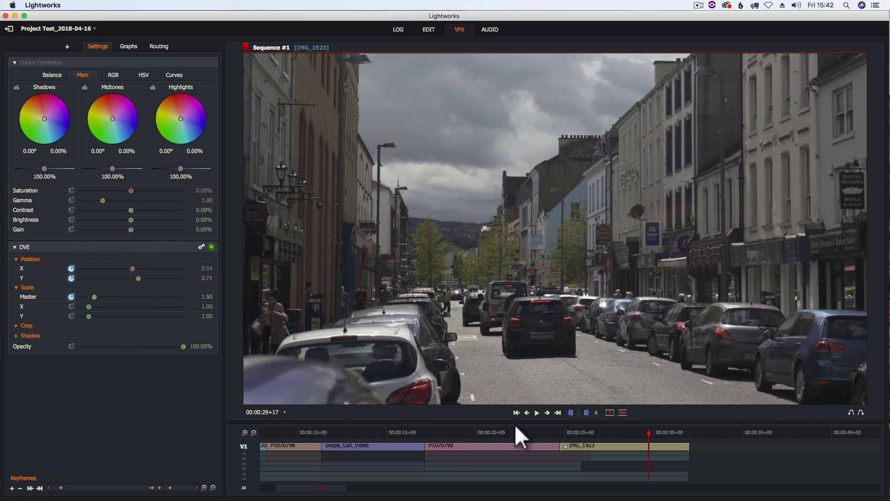
Step: Play back the sequence from just before IMG_1923 to review the keyframed DVE move
{"action": "left_click", "coordinate": [552, 433]}
{"action": "left_click", "coordinate": [538, 412]}
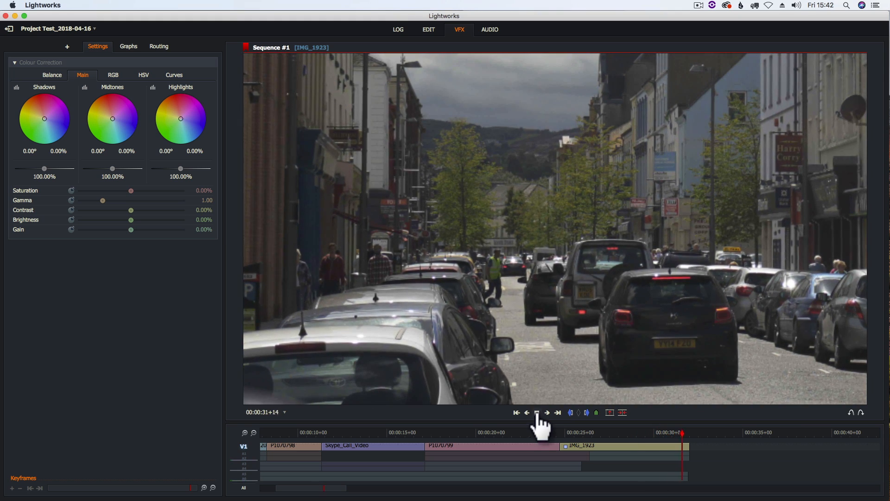
{"action": "left_click", "coordinate": [537, 412]}
Step: At 00:00:30+06, level the end of the Position X curve at 0.54 in the DVE graphs and undo the stray Position Y keyframe
{"action": "left_click_drag", "start_coordinate": [684, 431], "coordinate": [659, 432]}
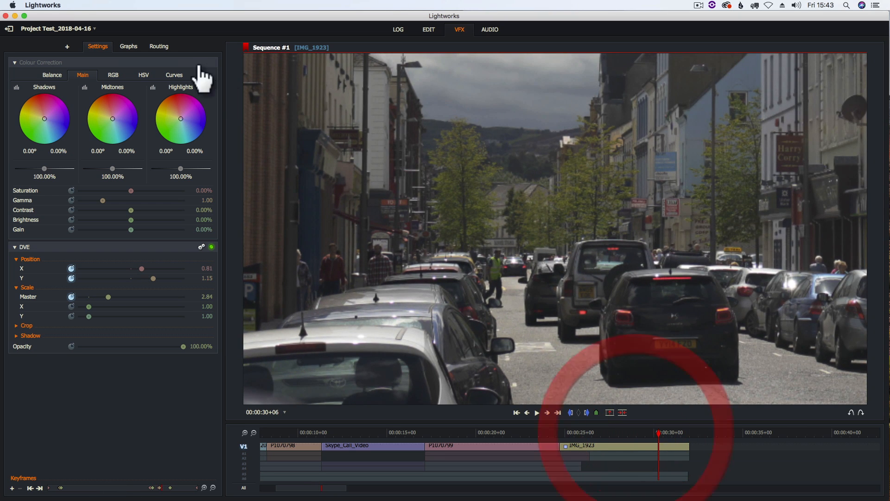
{"action": "left_click", "coordinate": [130, 46]}
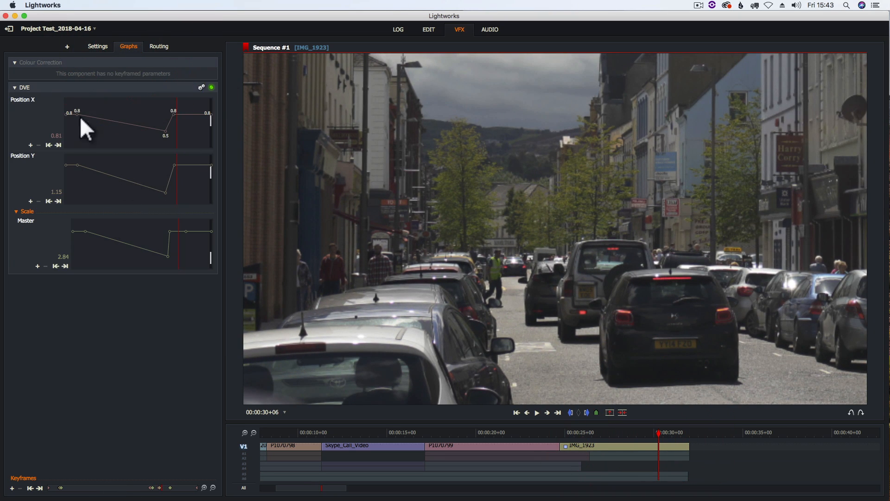
{"action": "left_click", "coordinate": [172, 114]}
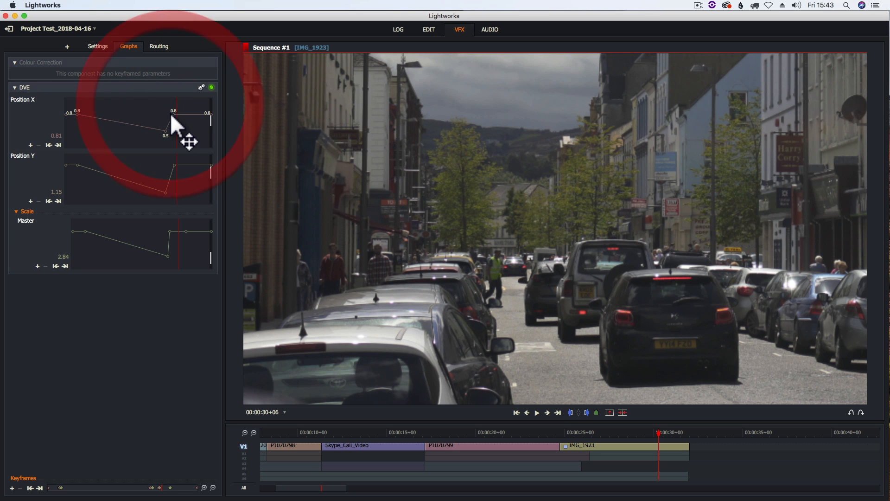
{"action": "left_click_drag", "start_coordinate": [173, 114], "coordinate": [210, 129]}
{"action": "left_click_drag", "start_coordinate": [187, 162], "coordinate": [189, 165]}
{"action": "key", "text": "super+z"}
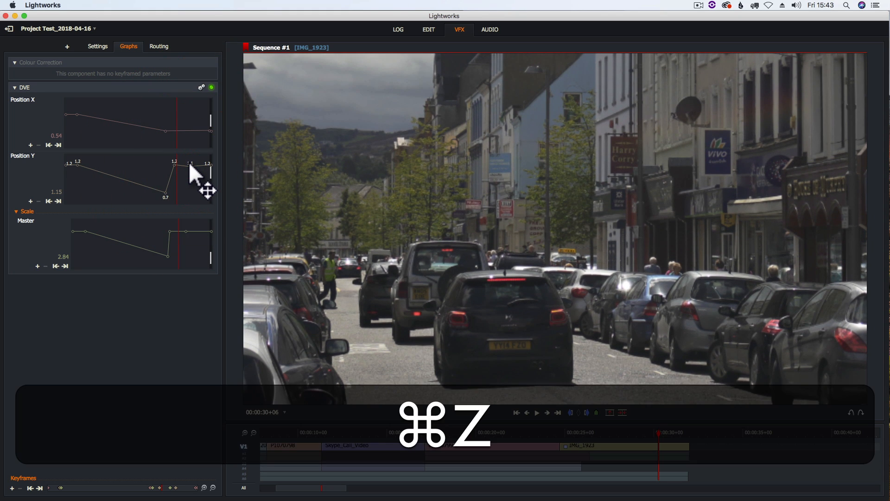
{"action": "key", "text": "super+z"}
Step: Lower the ends of the Position Y and Master scale curves to 0.71 and 1.51 so they run level
{"action": "left_click_drag", "start_coordinate": [174, 165], "coordinate": [175, 190]}
{"action": "left_click_drag", "start_coordinate": [211, 163], "coordinate": [211, 191]}
{"action": "left_click_drag", "start_coordinate": [170, 231], "coordinate": [208, 256]}
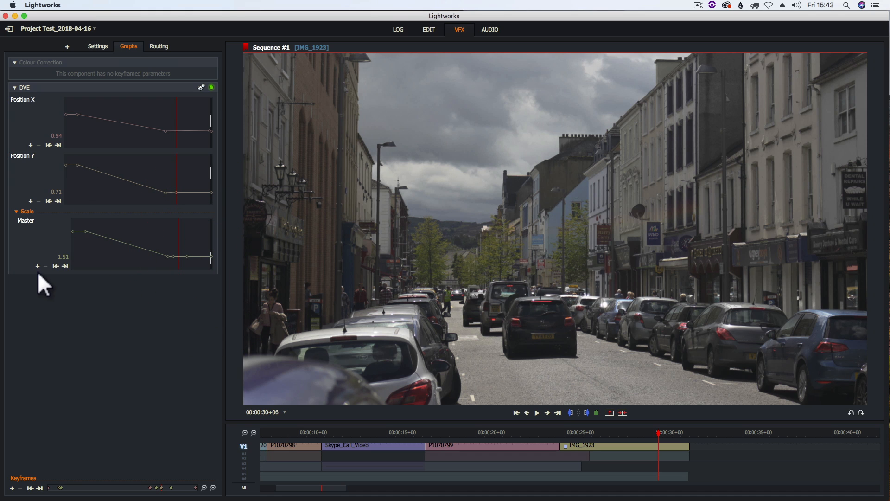
Step: Delete the surplus keyframes on the level end of the Master scale and Position Y curves, keeping their final keyframes
{"action": "left_click", "coordinate": [187, 256]}
{"action": "left_click", "coordinate": [45, 266]}
{"action": "left_click", "coordinate": [173, 257]}
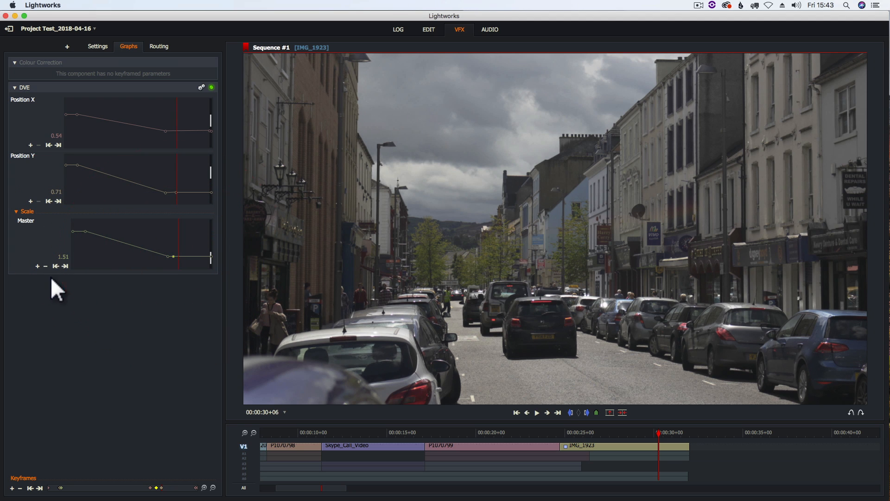
{"action": "left_click", "coordinate": [45, 266]}
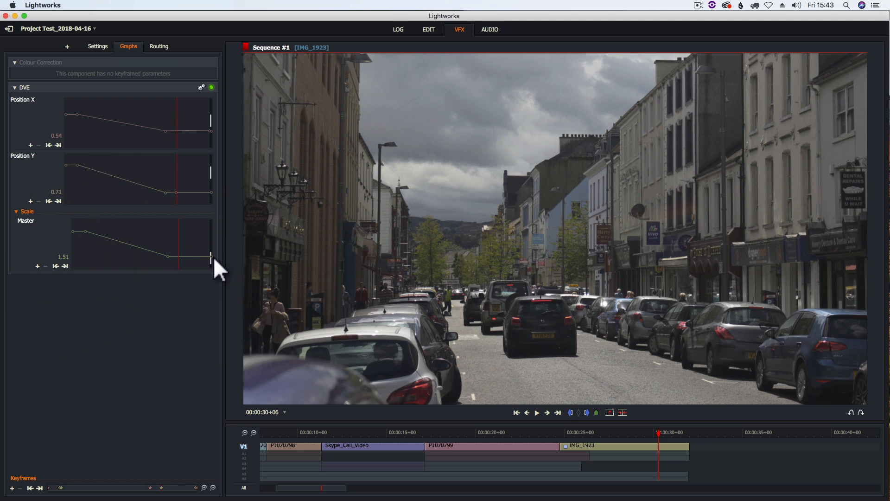
{"action": "left_click", "coordinate": [176, 192]}
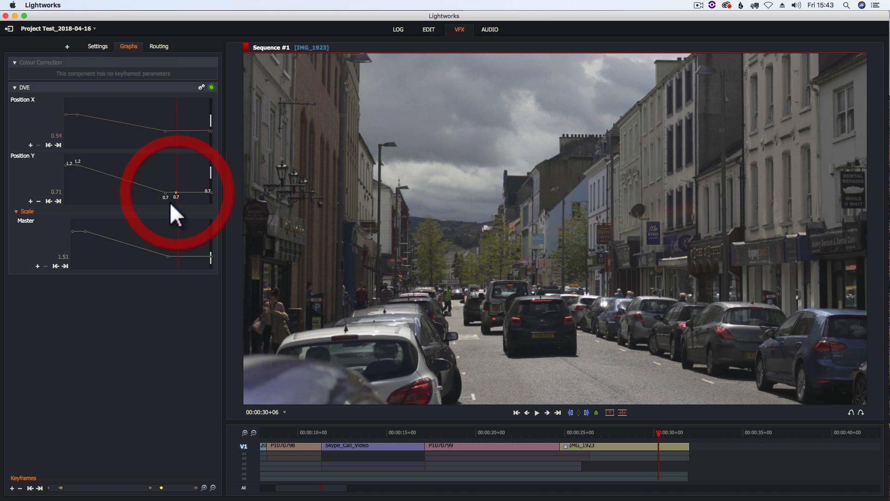
{"action": "left_click", "coordinate": [39, 201]}
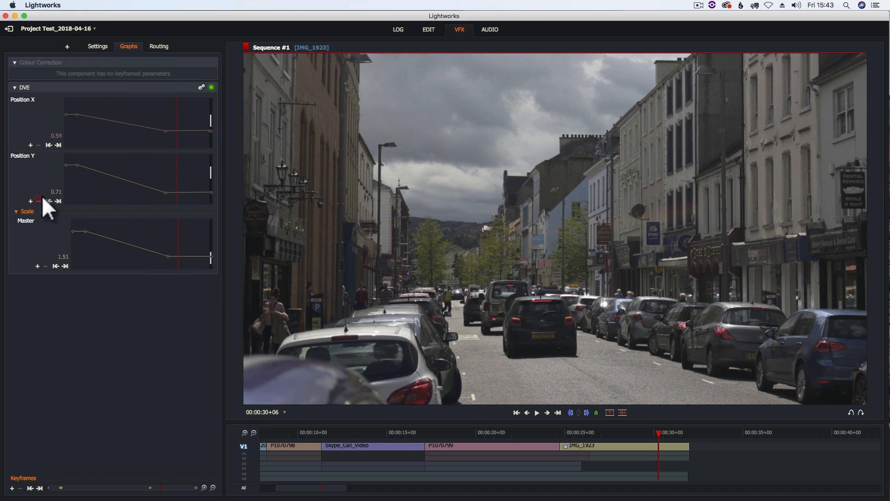
Step: Delete the extra keyframe near the end of the Position X curve and level its last keyframe at 0.54
{"action": "left_click", "coordinate": [210, 190]}
{"action": "left_click", "coordinate": [210, 130]}
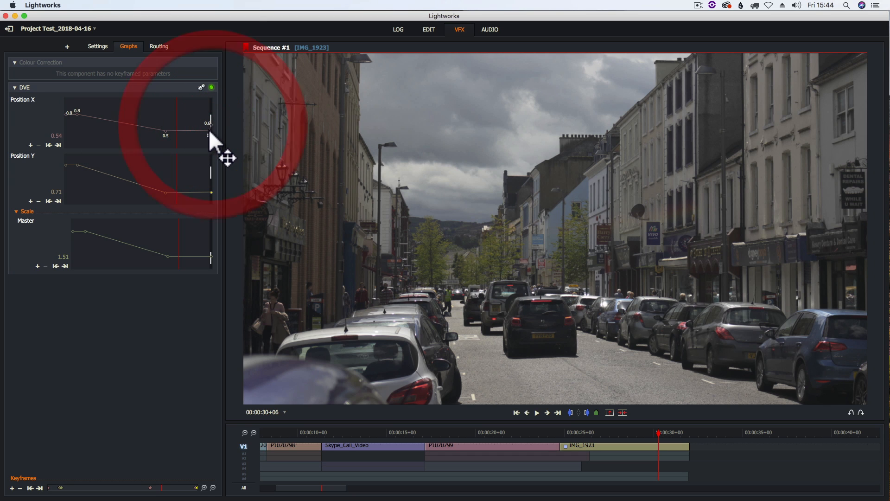
{"action": "mouse_move", "coordinate": [207, 128]}
{"action": "left_mouse_down"}
{"action": "mouse_move", "coordinate": [192, 129]}
{"action": "mouse_move", "coordinate": [211, 131]}
{"action": "left_mouse_up"}
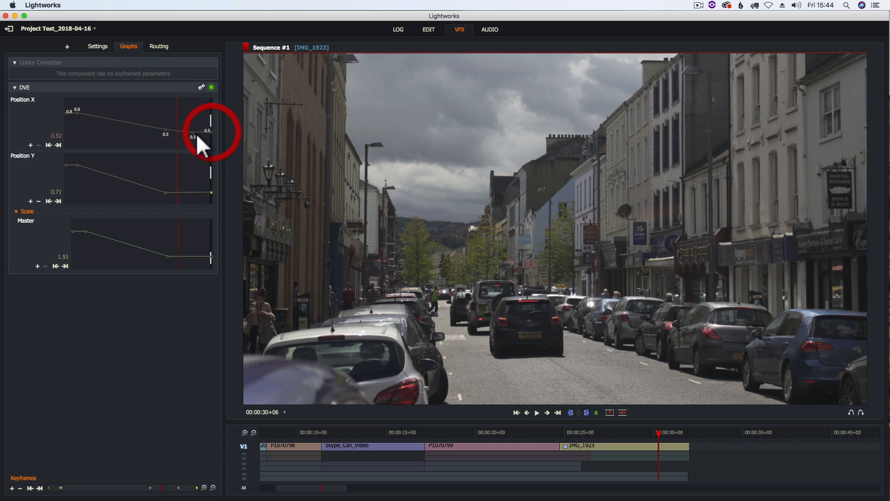
{"action": "left_click", "coordinate": [191, 131]}
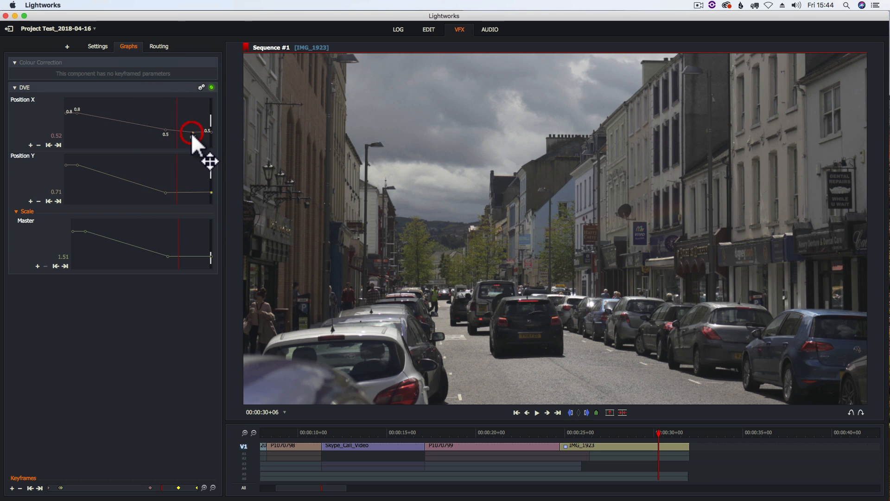
{"action": "left_click", "coordinate": [38, 145]}
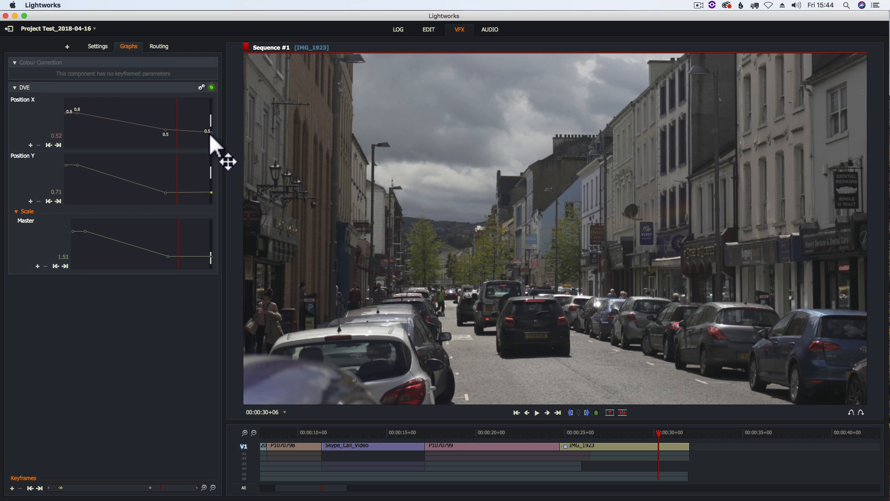
{"action": "mouse_move", "coordinate": [658, 430]}
{"action": "left_mouse_down"}
{"action": "mouse_move", "coordinate": [686, 431]}
{"action": "mouse_move", "coordinate": [658, 431]}
{"action": "left_mouse_up"}
{"action": "left_click_drag", "start_coordinate": [211, 130], "coordinate": [209, 129]}
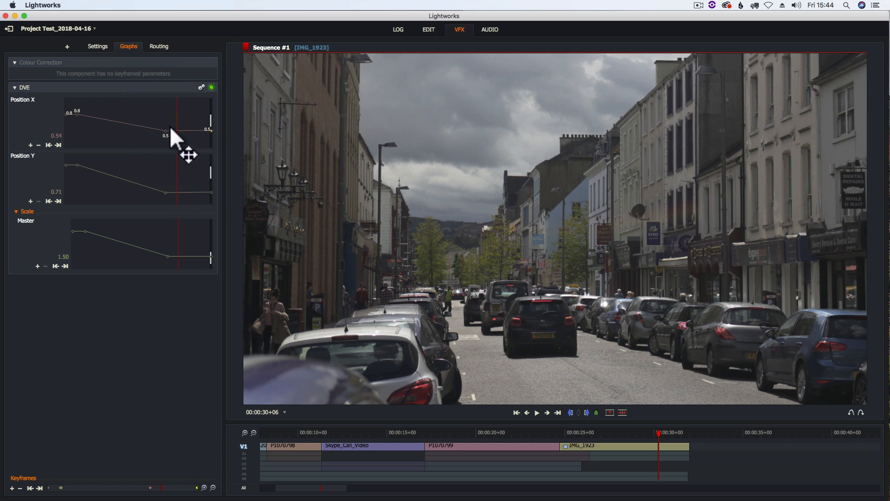
Step: Play back IMG_1923 several times from different starting points to check the start, movement and end of the DVE animation
{"action": "left_click", "coordinate": [619, 434]}
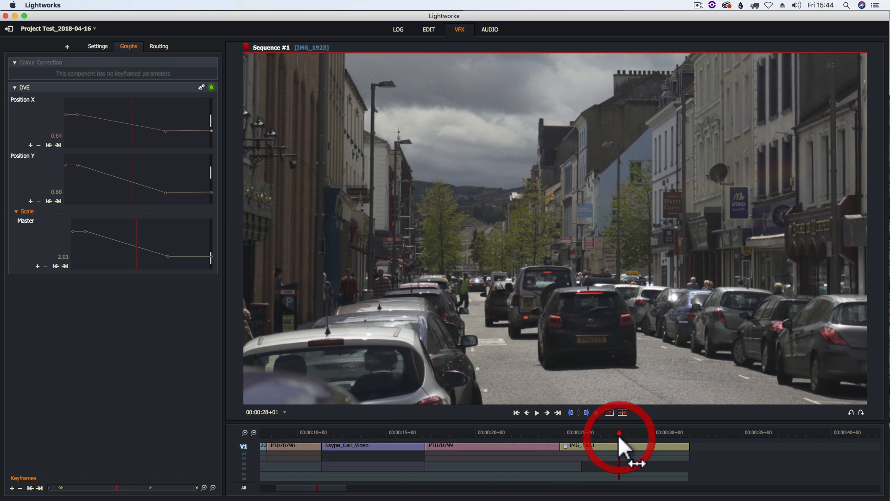
{"action": "key", "text": "space"}
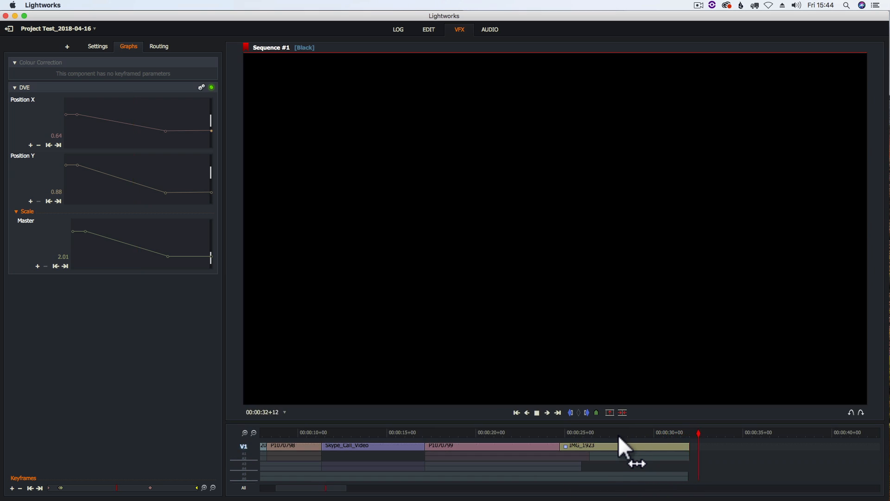
{"action": "left_click", "coordinate": [682, 432]}
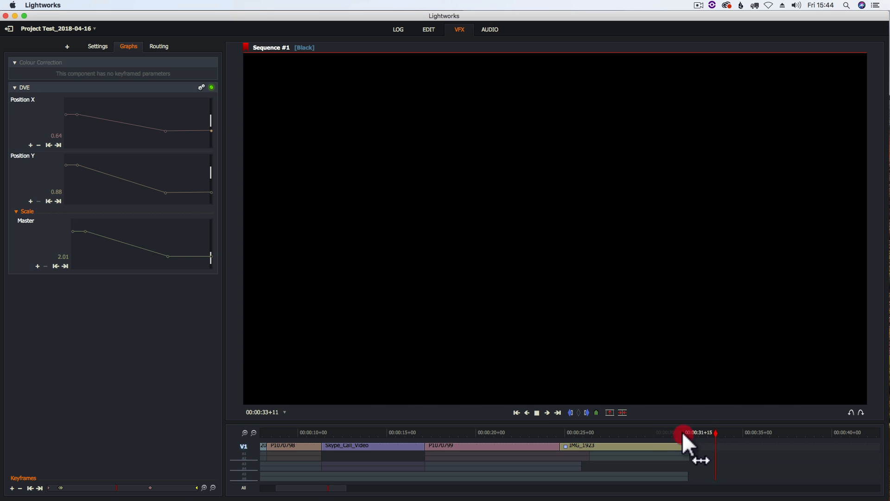
{"action": "left_click", "coordinate": [575, 437]}
{"action": "left_click", "coordinate": [547, 437]}
{"action": "key", "text": "space"}
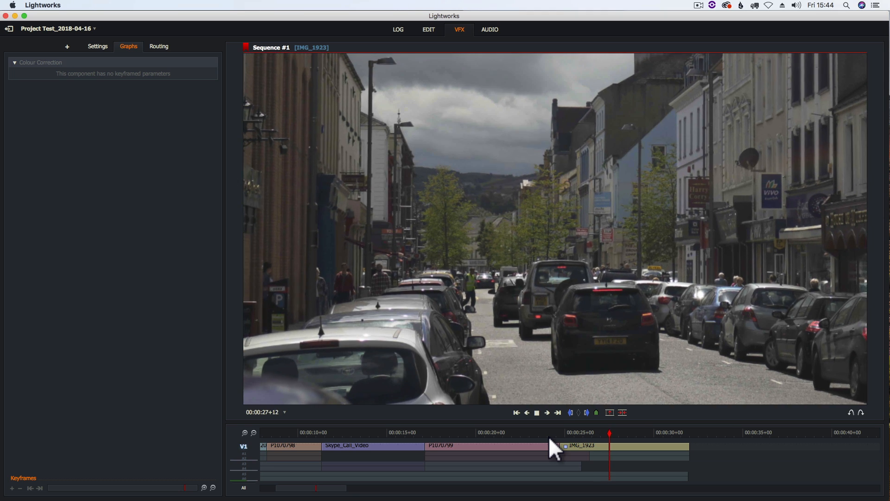
{"action": "key", "text": "space"}
{"action": "left_click", "coordinate": [572, 433]}
{"action": "mouse_move", "coordinate": [571, 436]}
{"action": "left_mouse_down"}
{"action": "mouse_move", "coordinate": [562, 436]}
{"action": "mouse_move", "coordinate": [570, 436]}
{"action": "left_mouse_up"}
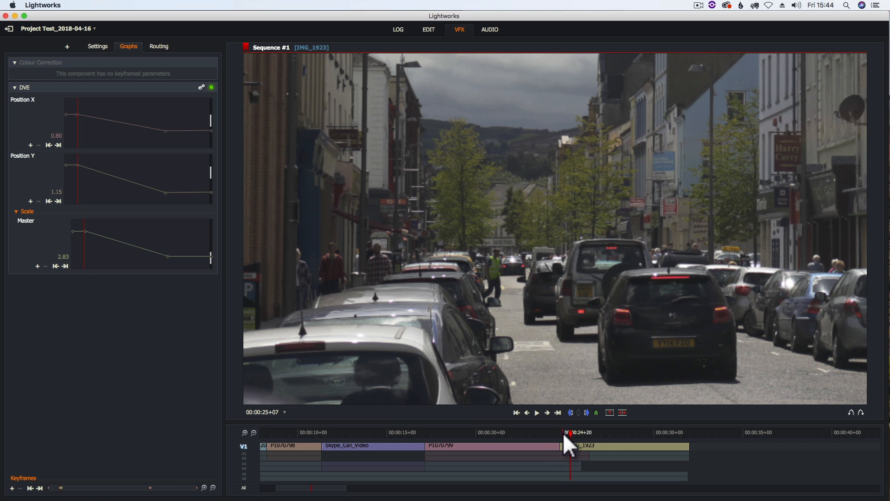
{"action": "left_click", "coordinate": [559, 434]}
{"action": "key", "text": "space"}
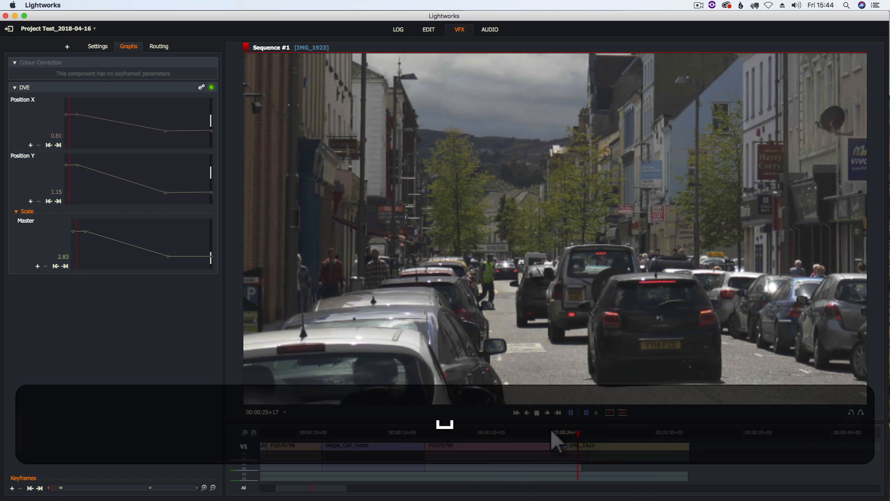
Step: Align the first moving Master scale keyframe with the Position X keyframe at 00:00:25+06
{"action": "left_click", "coordinate": [570, 435]}
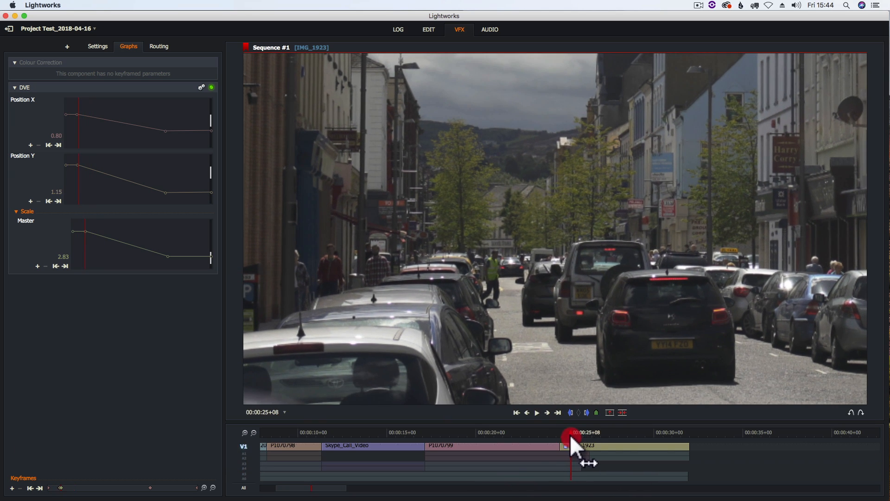
{"action": "left_click", "coordinate": [49, 144]}
{"action": "left_click", "coordinate": [36, 265]}
{"action": "left_click", "coordinate": [85, 230]}
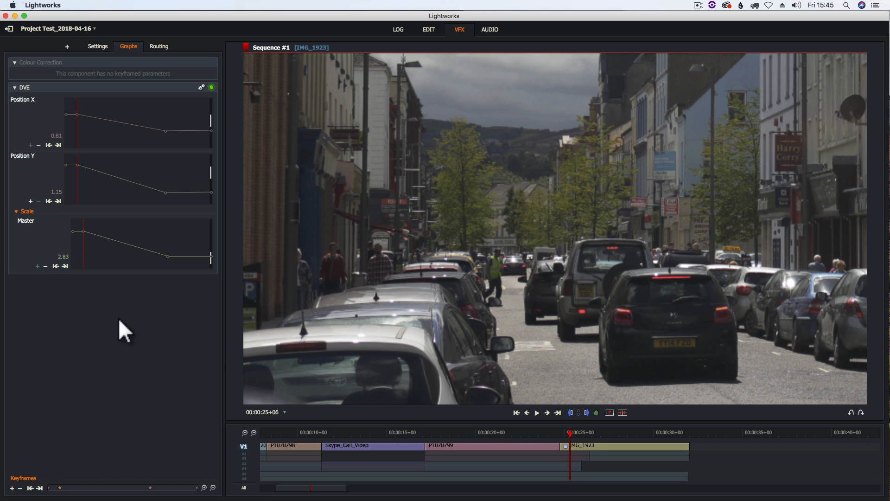
Step: Play the sequence from 00:00:24+11 to check the aligned DVE move on IMG_1923
{"action": "left_click", "coordinate": [554, 431]}
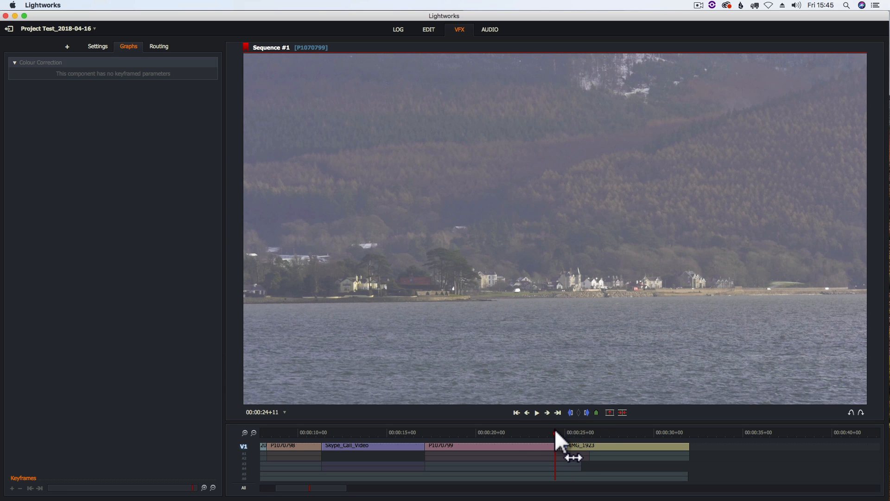
{"action": "key", "text": "space"}
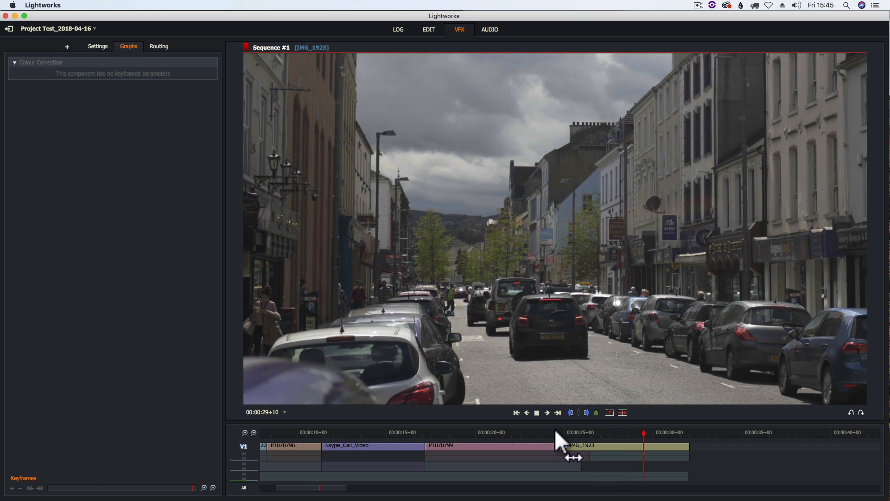
{"action": "key", "text": "space"}
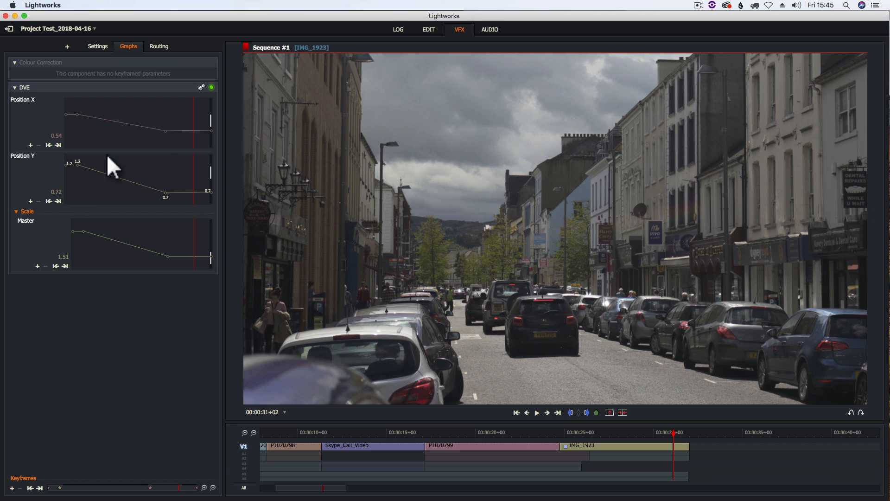
Step: Step through the Position Y and Position X keyframes, finishing at the last Position X keyframe
{"action": "left_click", "coordinate": [48, 201]}
{"action": "left_click", "coordinate": [59, 201]}
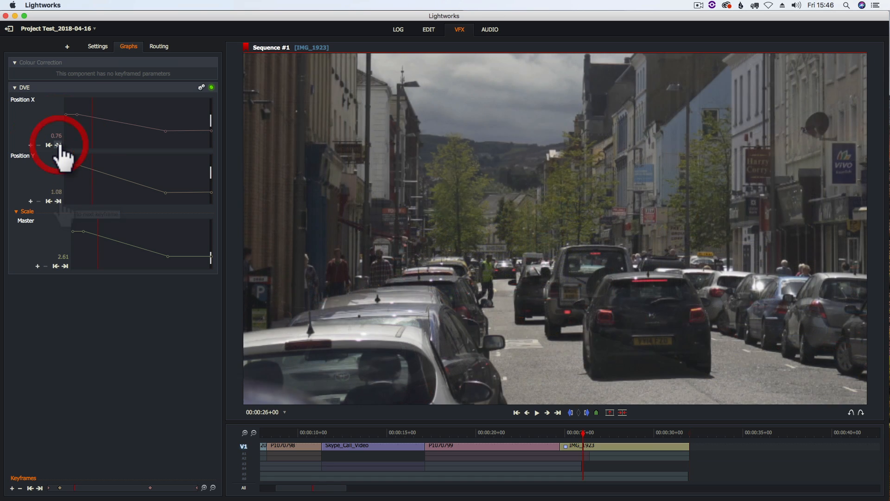
{"action": "left_click", "coordinate": [59, 145]}
{"action": "left_click", "coordinate": [59, 145]}
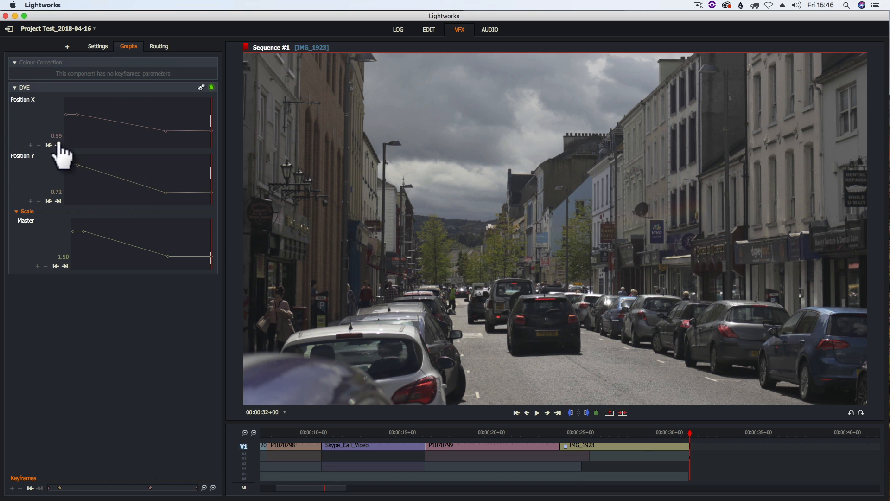
Step: Set the last Position X keyframe to 0.54 to match the keyframe before it
{"action": "left_click", "coordinate": [49, 145]}
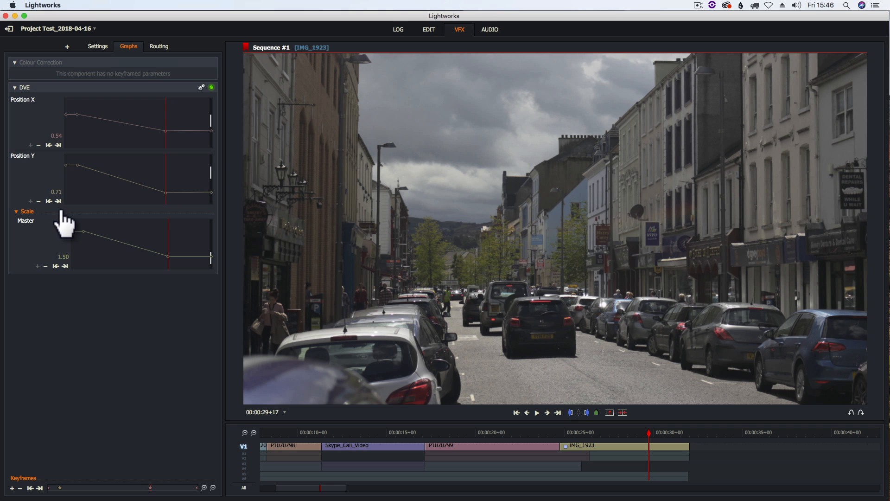
{"action": "left_click", "coordinate": [58, 145]}
{"action": "left_click", "coordinate": [59, 135]}
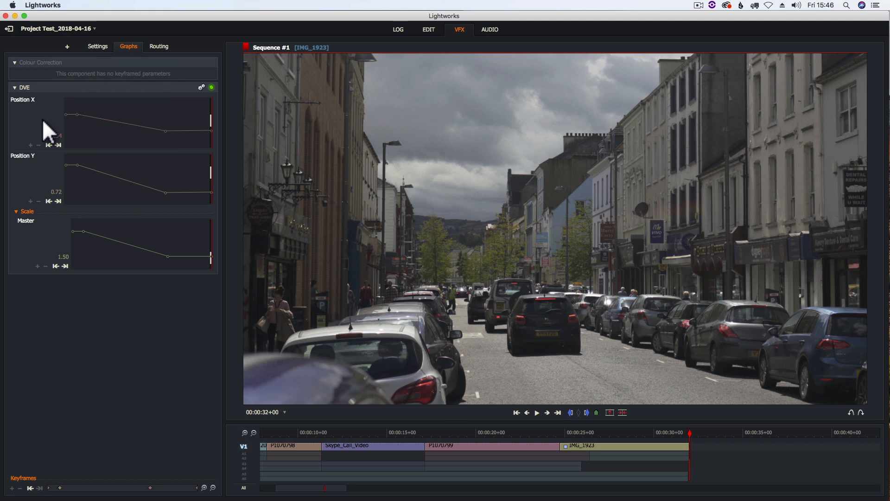
{"action": "key", "text": "Return"}
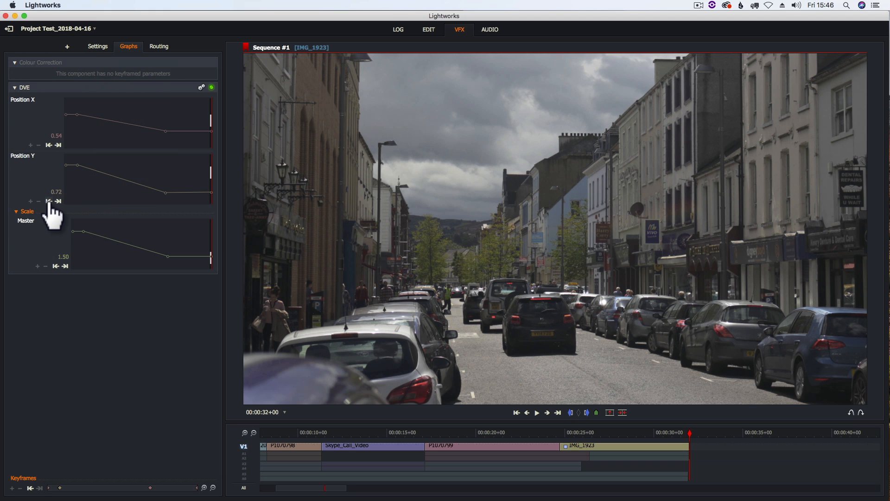
Step: Set the last Position Y keyframe to 0.71 to match the keyframe before it
{"action": "left_click", "coordinate": [50, 201]}
{"action": "left_click", "coordinate": [58, 201]}
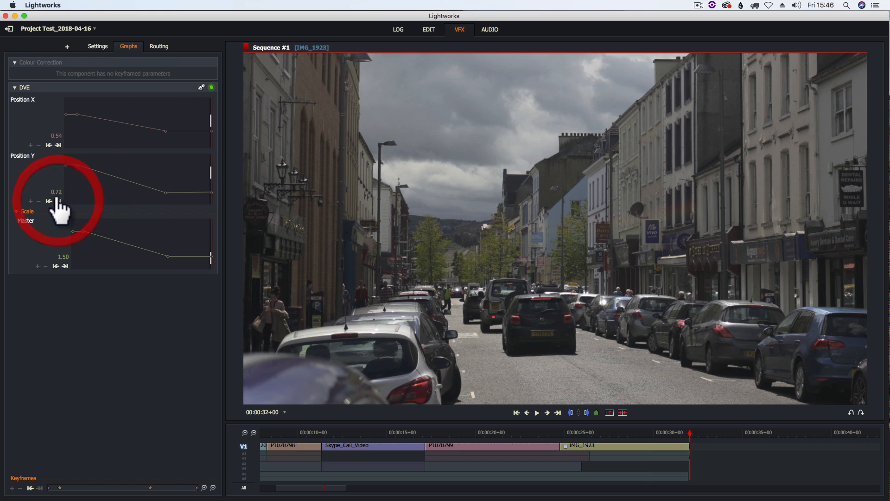
{"action": "left_click", "coordinate": [59, 190]}
{"action": "left_click", "coordinate": [62, 192]}
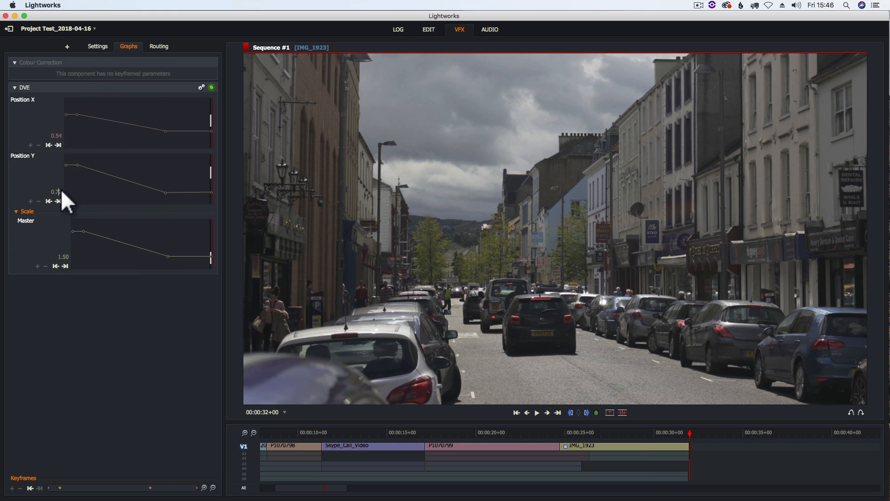
{"action": "type", "text": "1"}
{"action": "key", "text": "BackSpace"}
{"action": "left_click", "coordinate": [67, 186]}
Step: Play the sequence from 00:00:28+00 to check the end of the DVE move on IMG_1923
{"action": "left_click", "coordinate": [618, 432]}
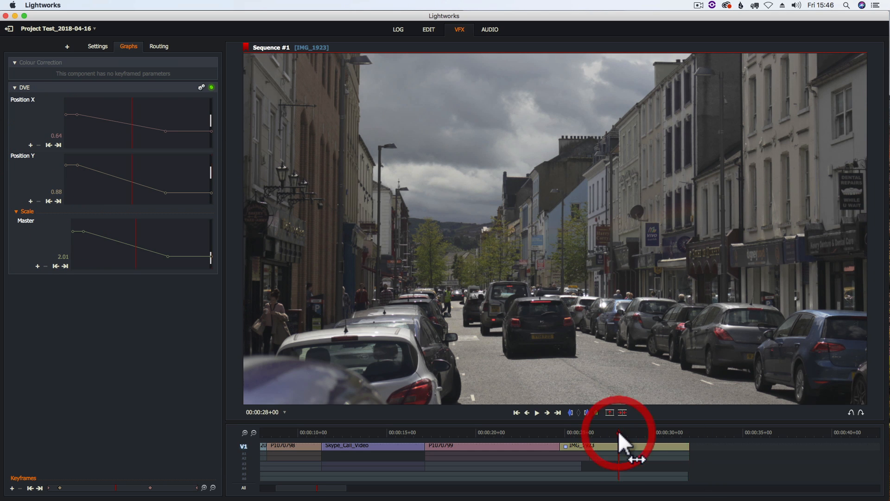
{"action": "key", "text": "space"}
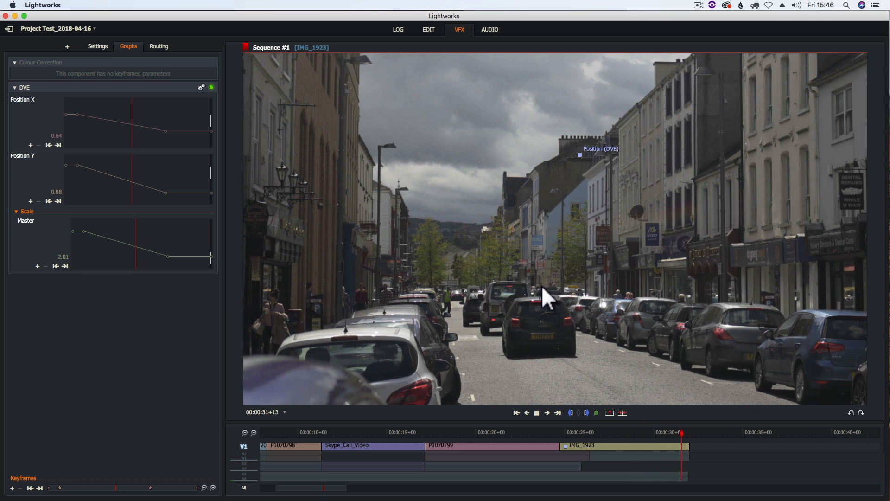
{"action": "key", "text": "space"}
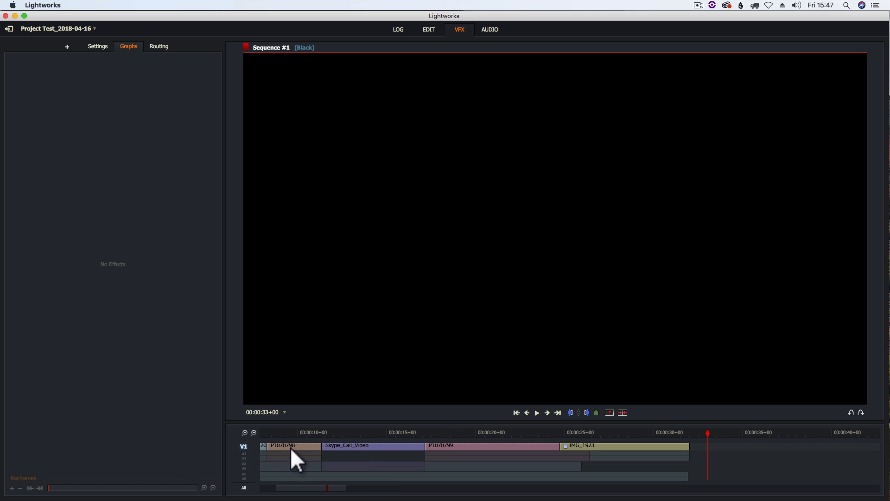
Step: In the edit workspace, enable audio tracks A1 to A6 and play the sequence from 00:00:23+08 to its end
{"action": "left_click", "coordinate": [399, 29]}
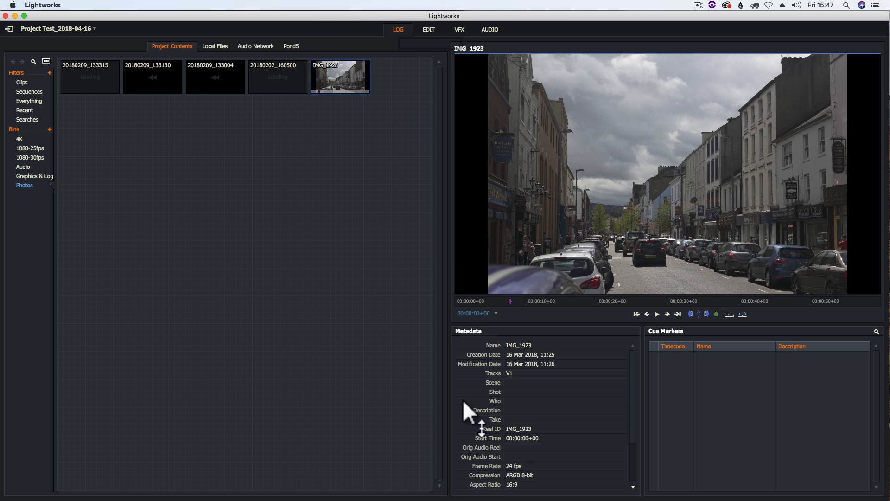
{"action": "left_click", "coordinate": [429, 29]}
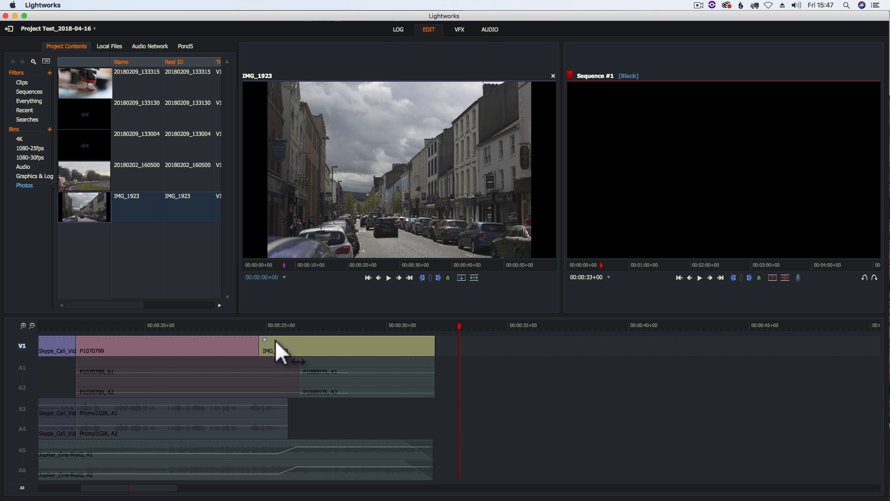
{"action": "left_click", "coordinate": [225, 326]}
{"action": "key", "text": "minus"}
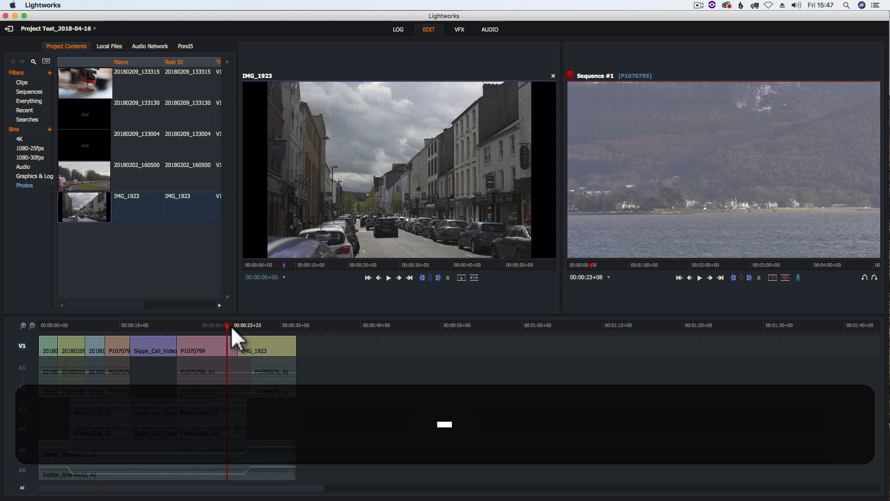
{"action": "left_click", "coordinate": [21, 368]}
{"action": "left_click", "coordinate": [22, 408]}
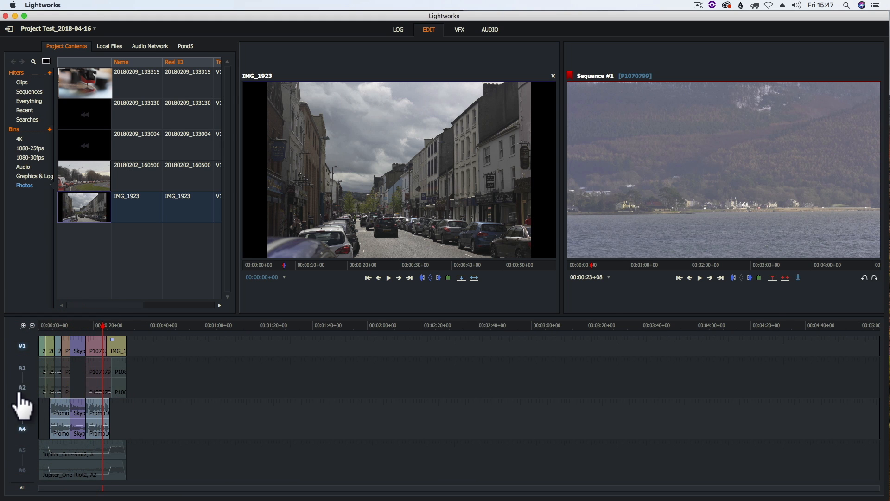
{"action": "left_click", "coordinate": [23, 450]}
{"action": "key", "text": "space"}
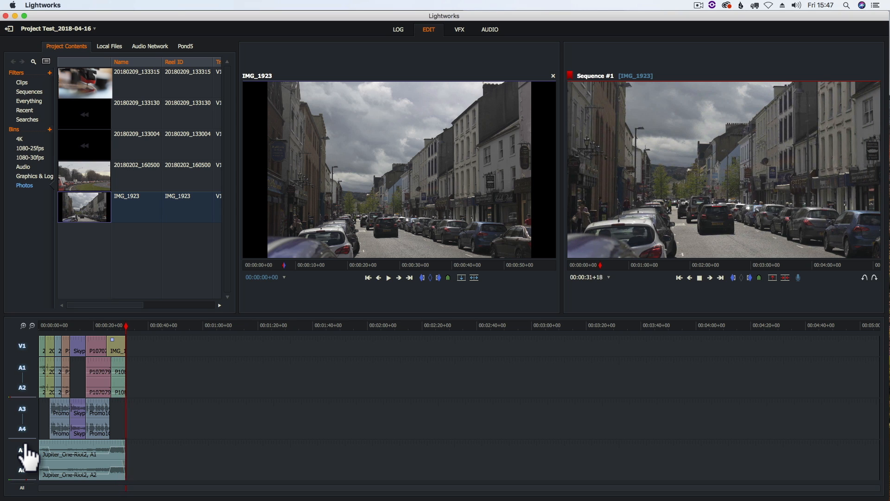
{"action": "key", "text": "space"}
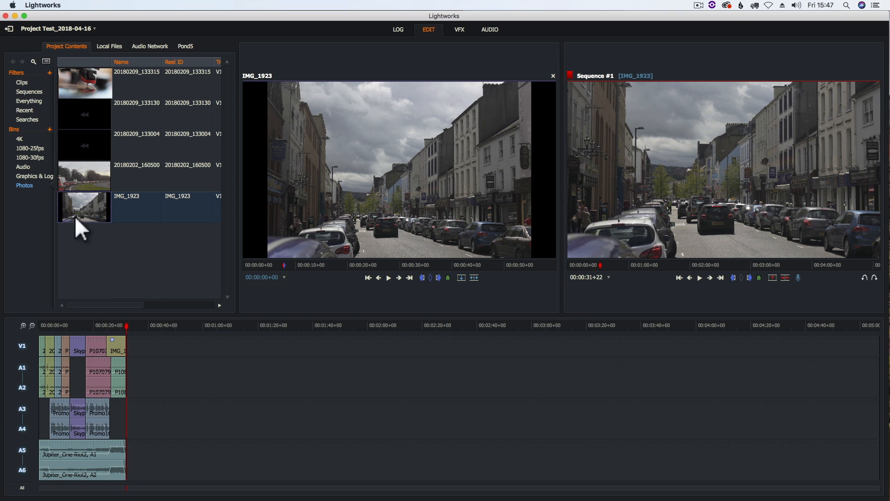